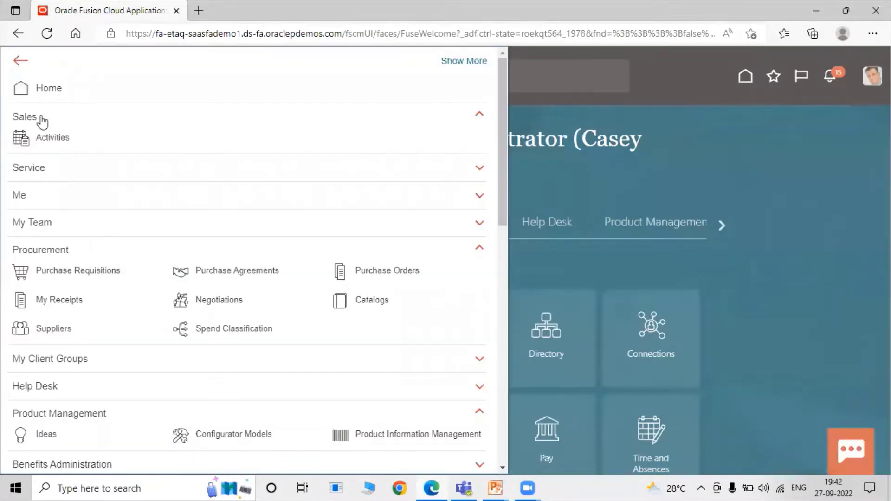
From Procurement > Purchase Requisitions, start Enter Requisition Line under More Tasks
{"action": "left_click", "coordinate": [69, 253]}
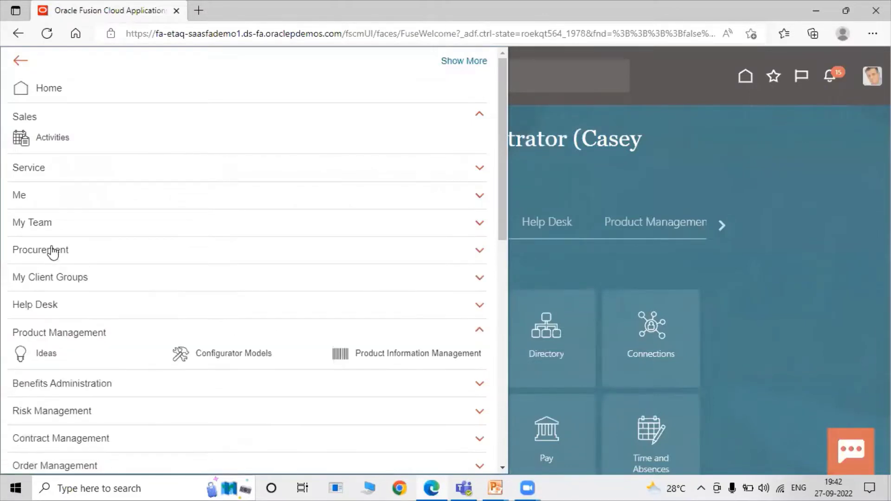
{"action": "left_click", "coordinate": [52, 253]}
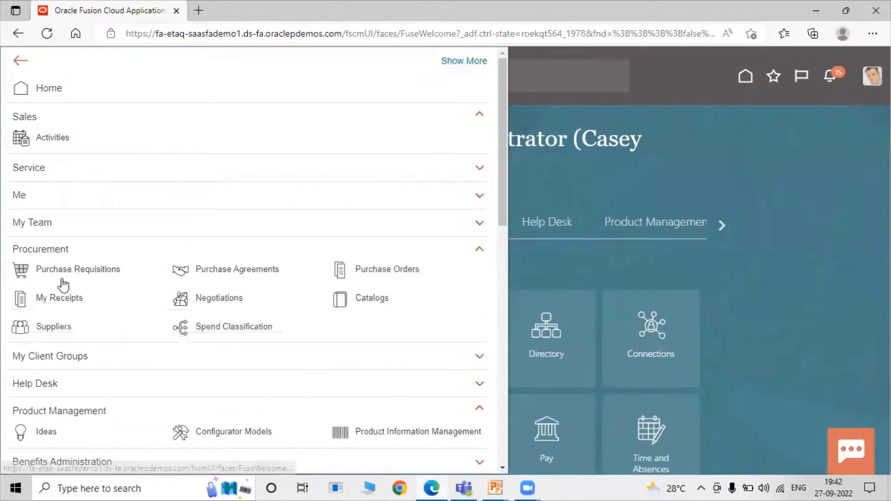
{"action": "left_click", "coordinate": [99, 271]}
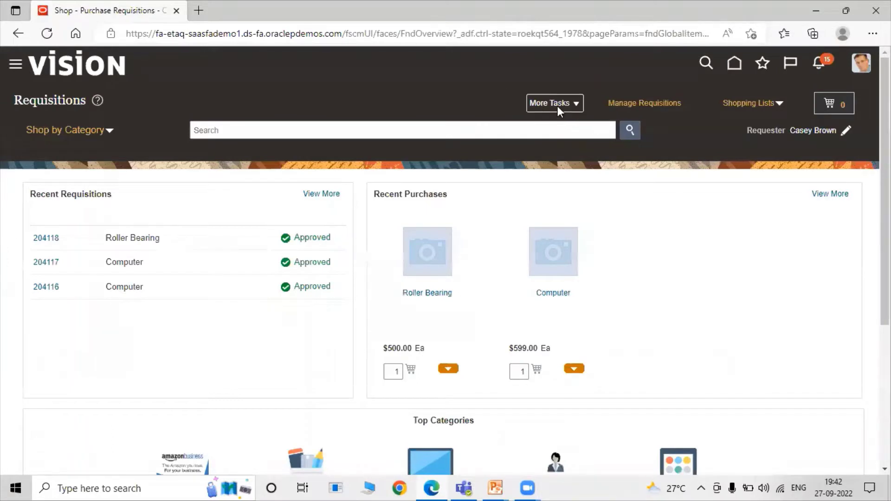
{"action": "left_click", "coordinate": [558, 106]}
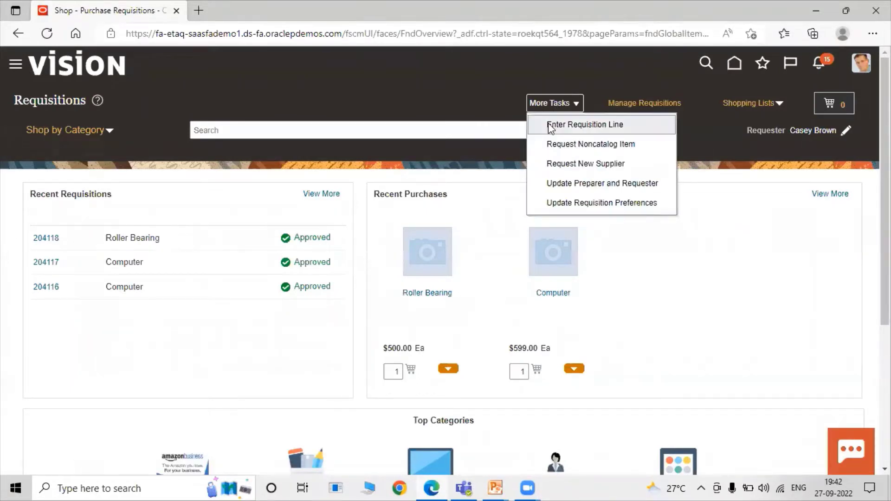
{"action": "left_click", "coordinate": [551, 126]}
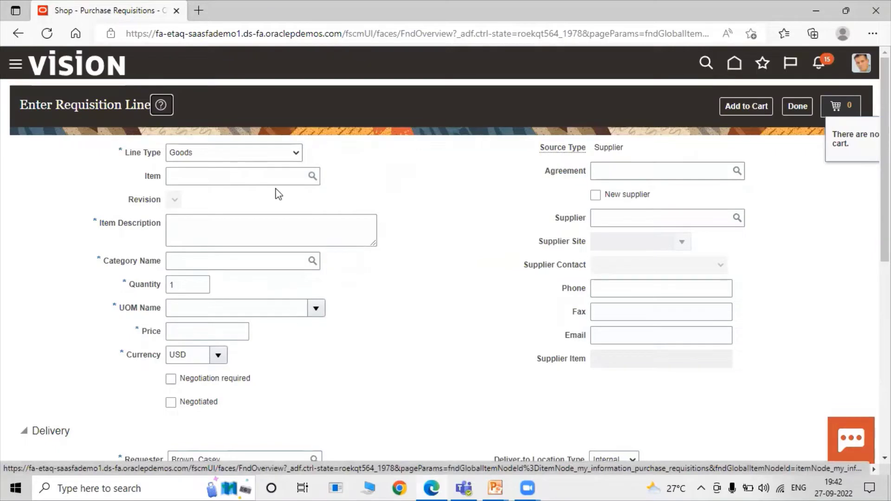
Search items for TATA and set the line item to TATA1001 Roller Bearing at 500.00 per Ea
{"action": "left_click", "coordinate": [311, 177]}
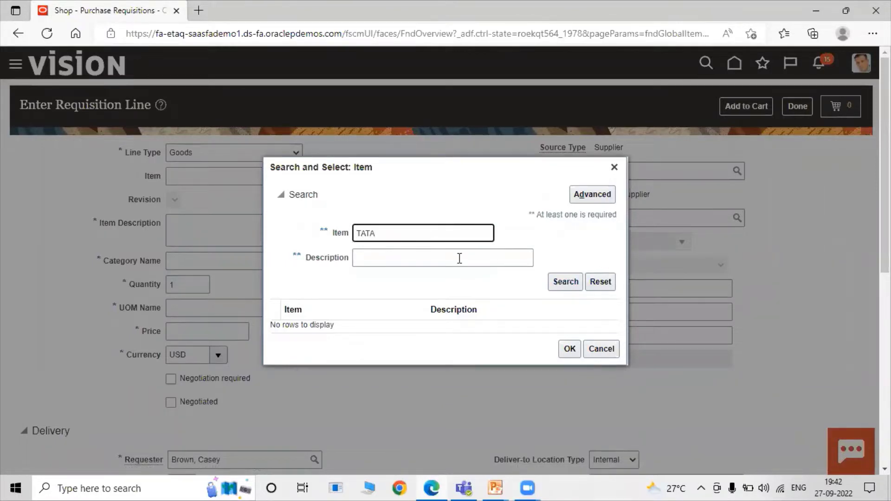
{"action": "left_click", "coordinate": [560, 282]}
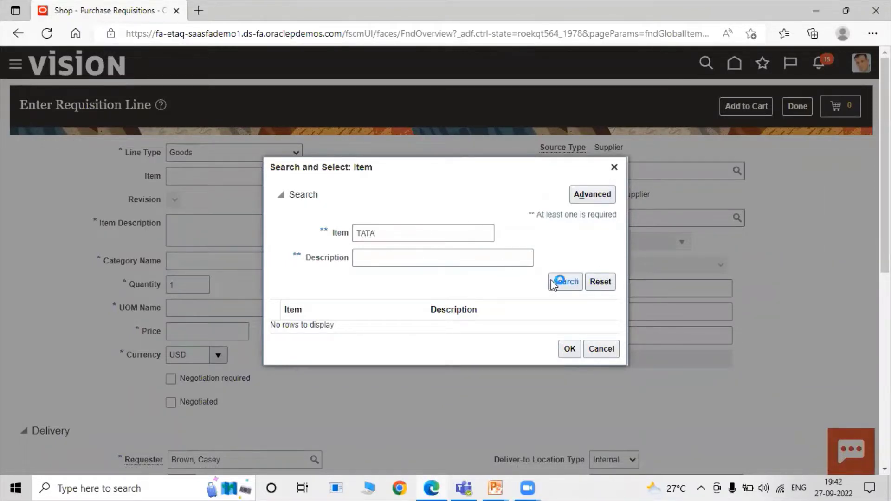
{"action": "left_click", "coordinate": [321, 324]}
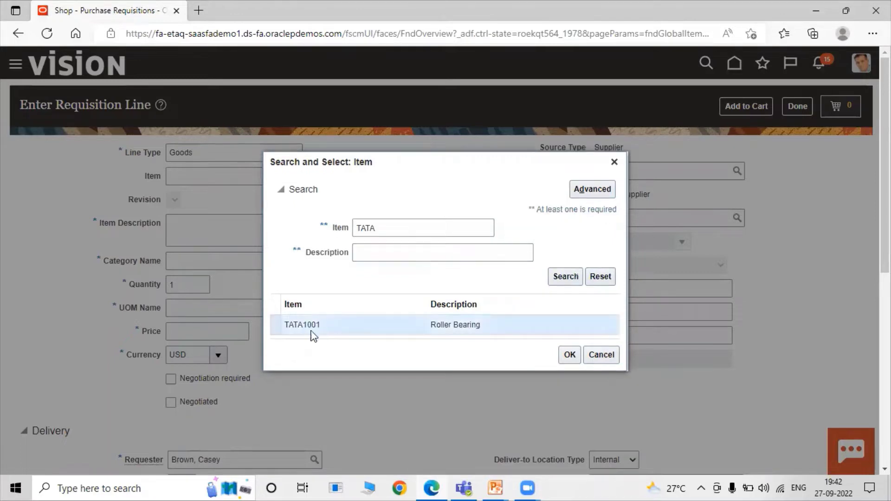
{"action": "left_click", "coordinate": [563, 356]}
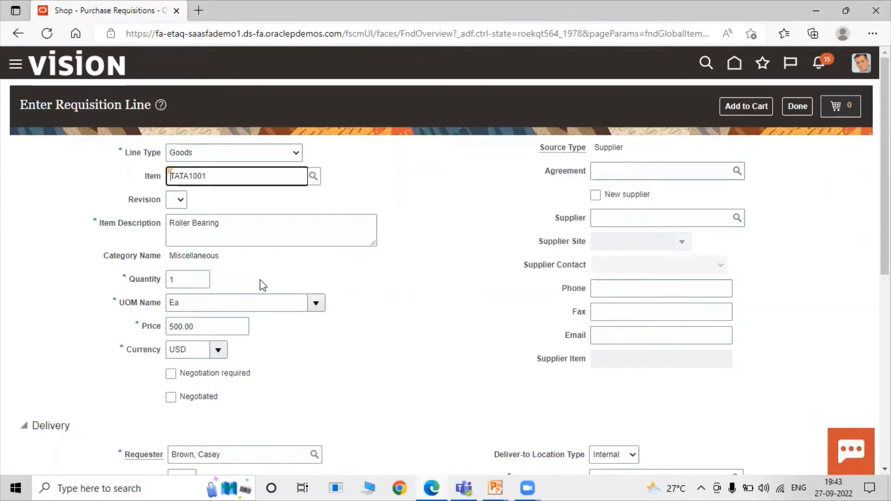
{"action": "scroll", "coordinate": [266, 265], "scroll_direction": "down", "scroll_amount": 1}
Enter quantity 15 on the Roller Bearing line and review the defaulted Seattle delivery details
{"action": "left_click", "coordinate": [202, 216]}
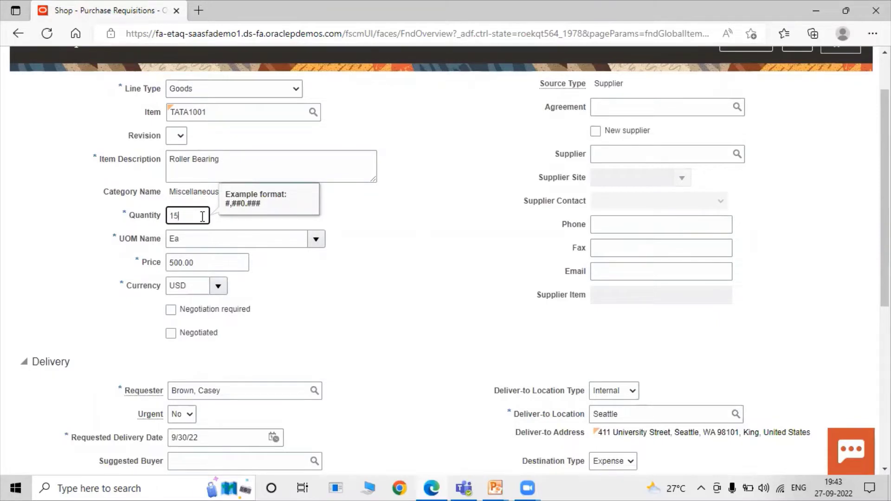
{"action": "left_click", "coordinate": [468, 239]}
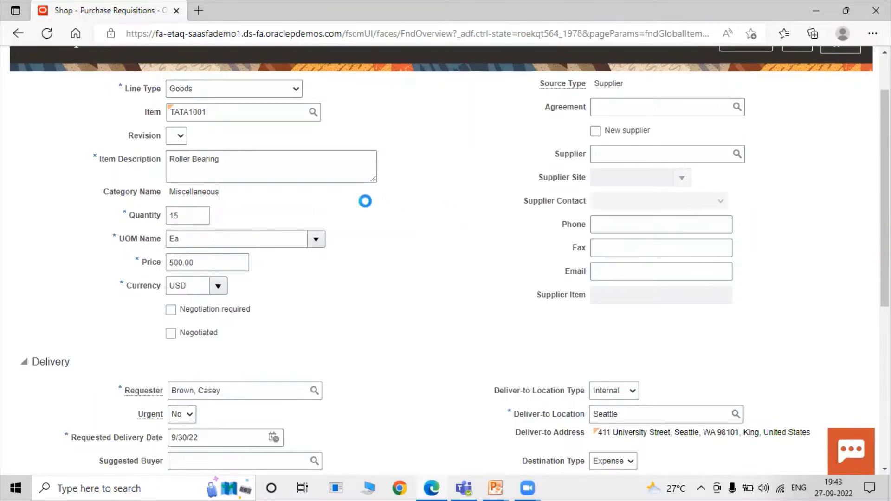
{"action": "scroll", "coordinate": [364, 246], "scroll_direction": "down", "scroll_amount": 1}
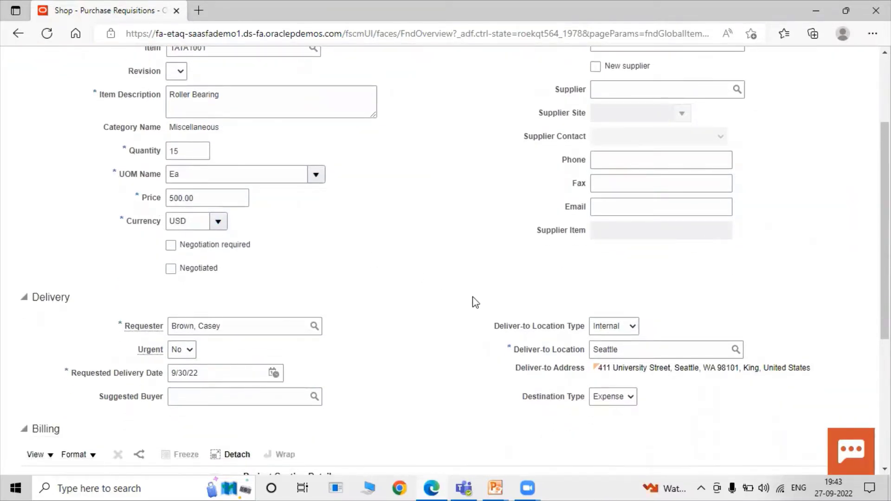
{"action": "scroll", "coordinate": [474, 301], "scroll_direction": "down", "scroll_amount": 1}
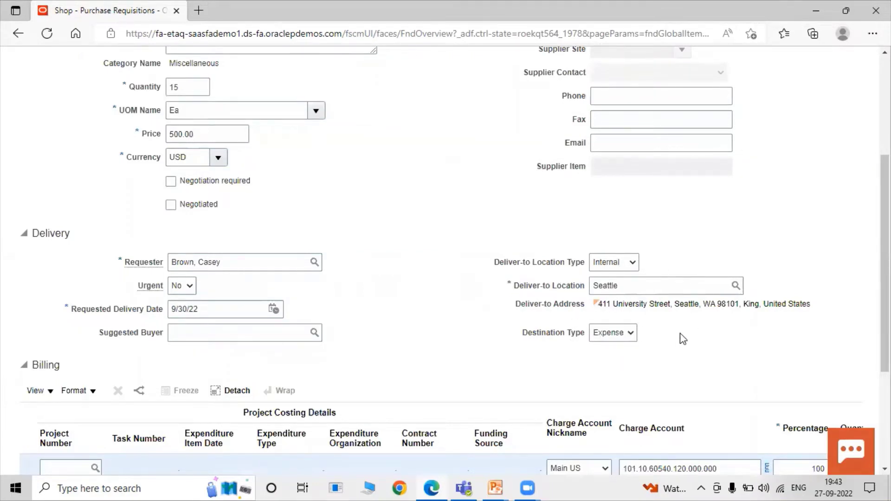
{"action": "scroll", "coordinate": [679, 338], "scroll_direction": "down", "scroll_amount": 1}
Change the line's destination type to Inventory
{"action": "left_click", "coordinate": [610, 268]}
{"action": "left_click", "coordinate": [616, 295]}
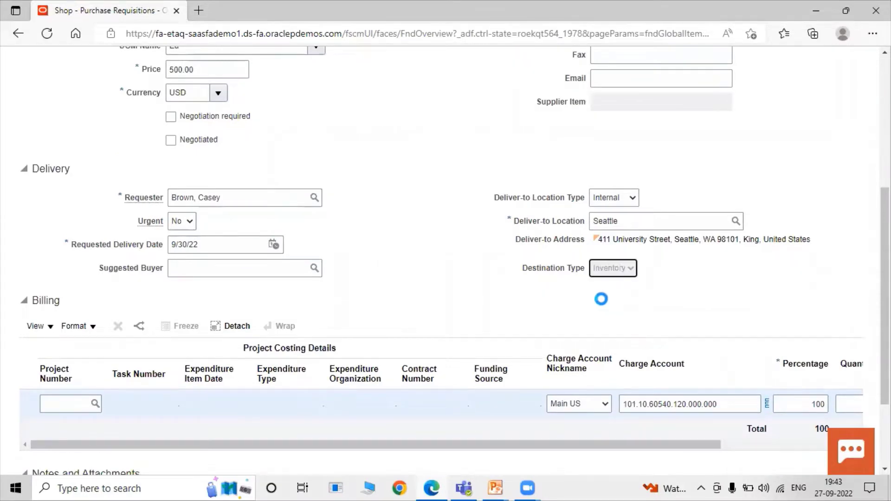
{"action": "scroll", "coordinate": [527, 339], "scroll_direction": "down", "scroll_amount": 1}
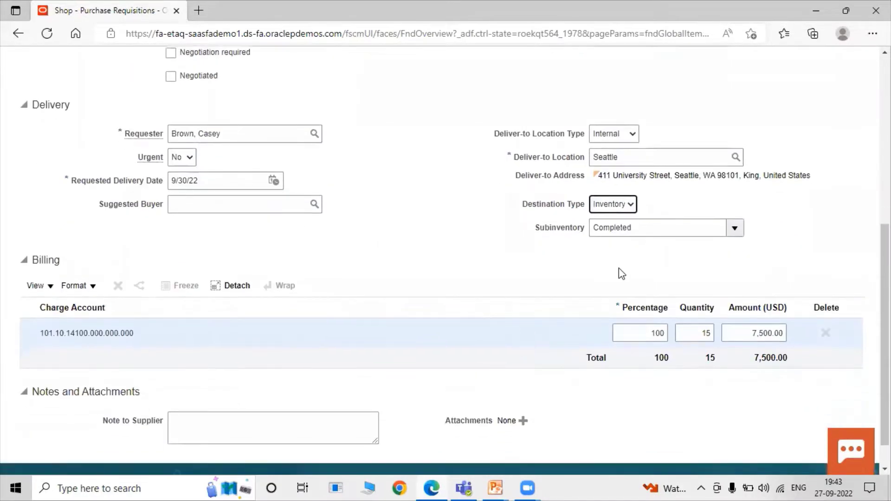
Set the subinventory to TATAsubIn1, with the line now totalling 7,500.00 USD
{"action": "left_click", "coordinate": [736, 225]}
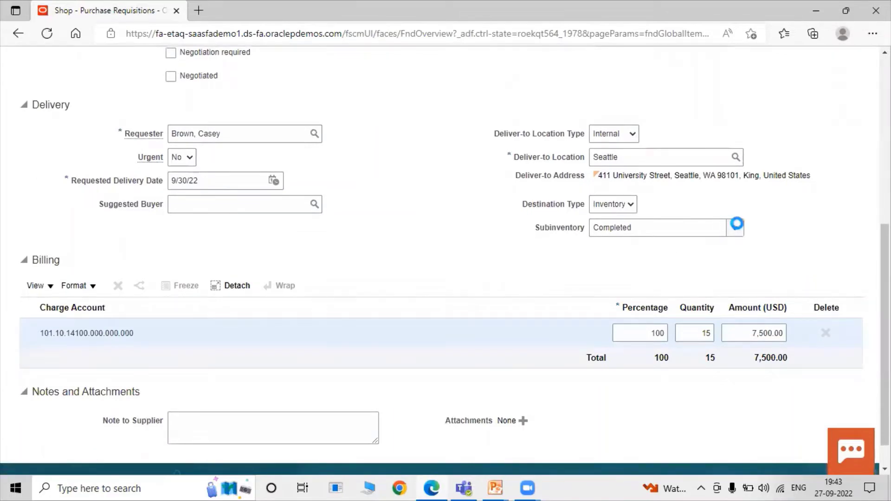
{"action": "left_click", "coordinate": [582, 237]}
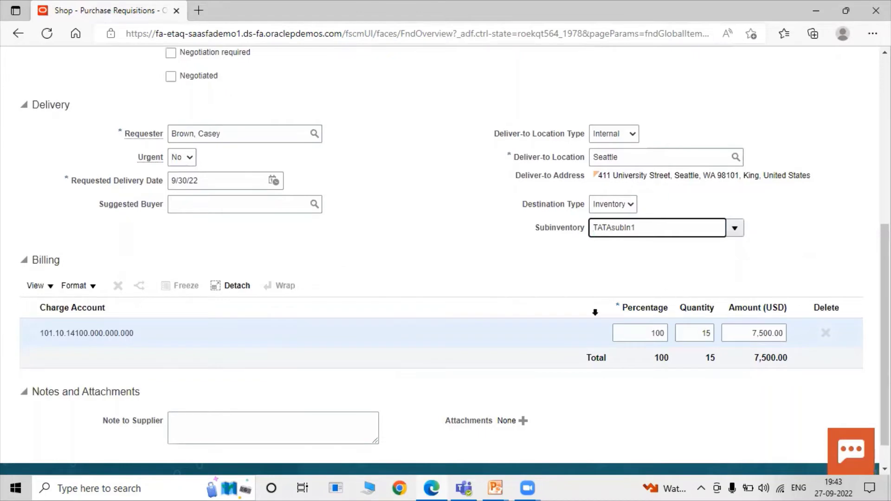
{"action": "scroll", "coordinate": [471, 278], "scroll_direction": "up", "scroll_amount": 1}
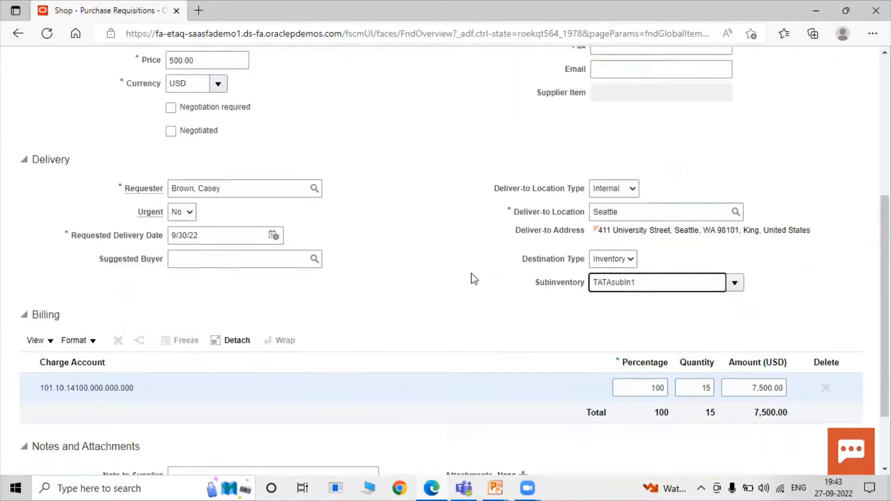
{"action": "scroll", "coordinate": [455, 294], "scroll_direction": "down", "scroll_amount": 1}
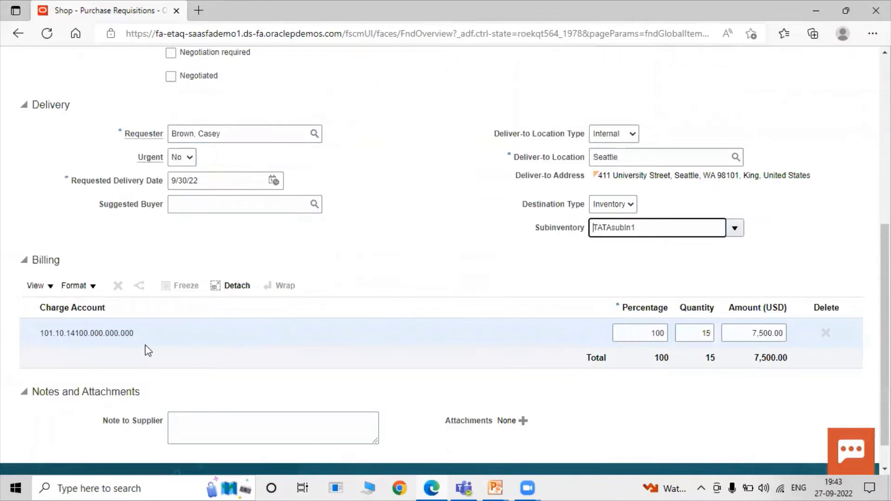
{"action": "scroll", "coordinate": [280, 336], "scroll_direction": "up", "scroll_amount": 1}
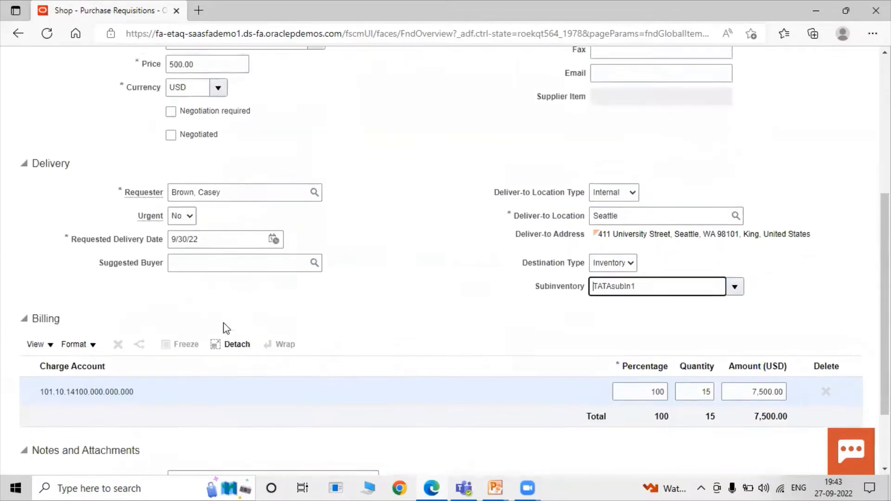
{"action": "scroll", "coordinate": [459, 341], "scroll_direction": "down", "scroll_amount": 2}
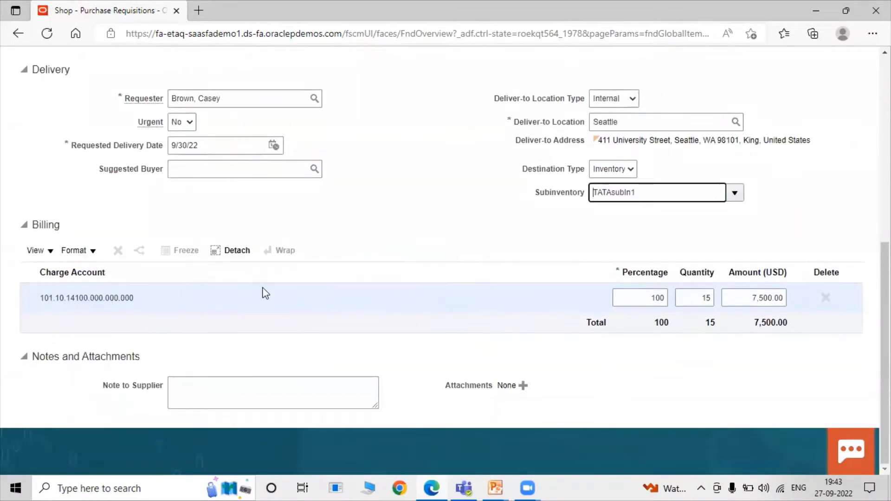
{"action": "scroll", "coordinate": [441, 253], "scroll_direction": "up", "scroll_amount": 5}
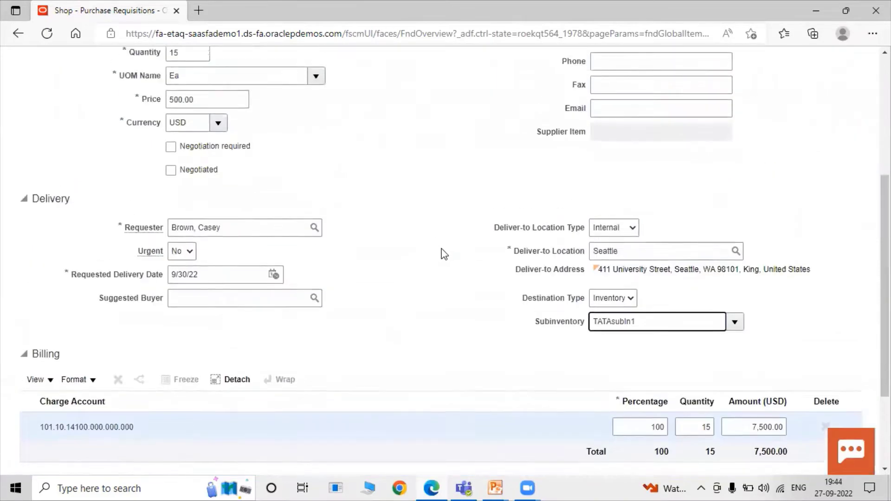
{"action": "scroll", "coordinate": [441, 253], "scroll_direction": "down", "scroll_amount": 4}
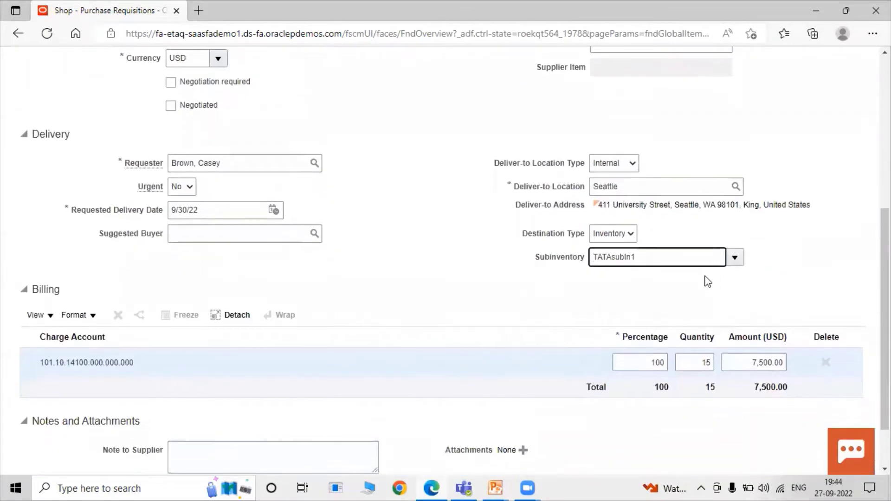
{"action": "scroll", "coordinate": [569, 299], "scroll_direction": "down", "scroll_amount": 1}
{"action": "scroll", "coordinate": [455, 278], "scroll_direction": "up", "scroll_amount": 5}
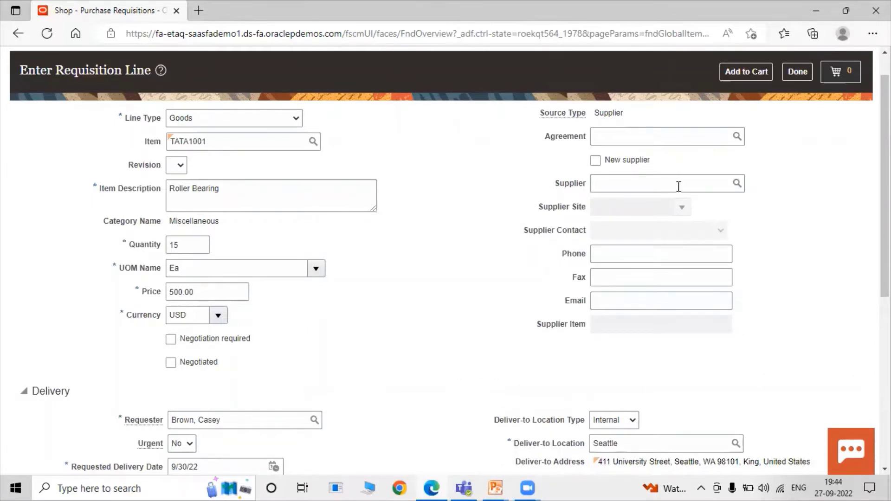
Add the 15-bearing line to the cart and review it as Edit Requisition 204119
{"action": "scroll", "coordinate": [756, 195], "scroll_direction": "up", "scroll_amount": 1}
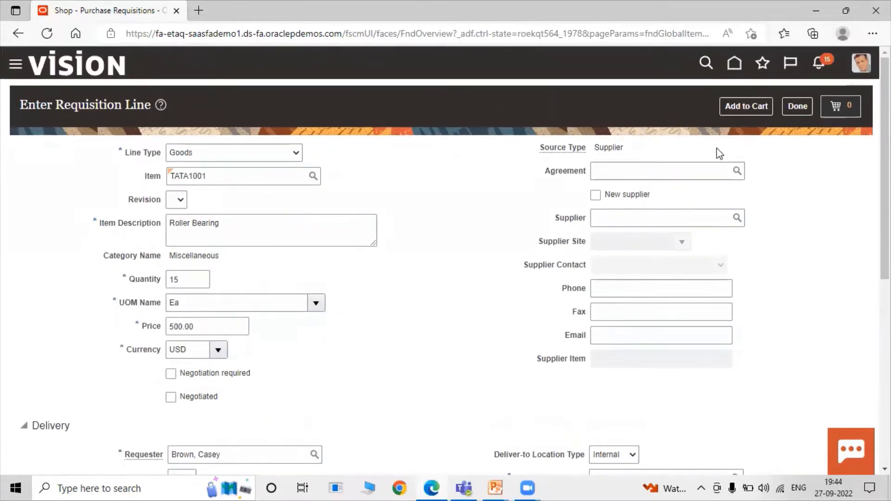
{"action": "left_click", "coordinate": [734, 111]}
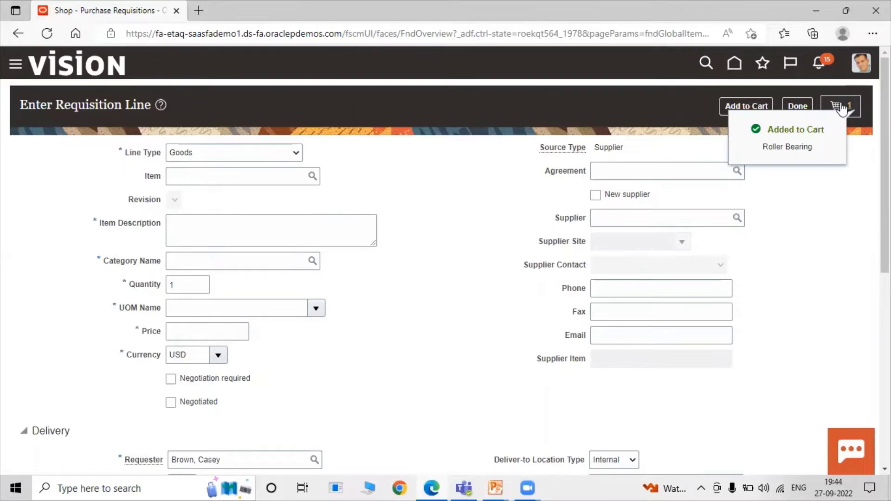
{"action": "left_click", "coordinate": [839, 108]}
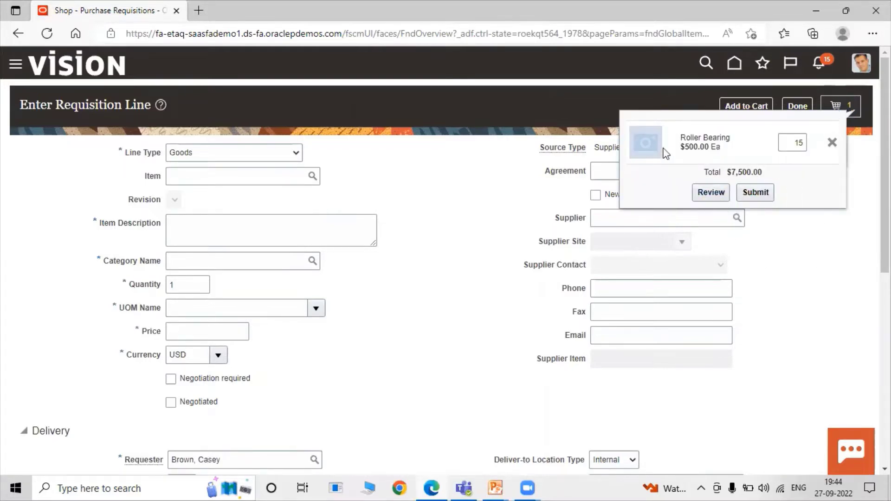
{"action": "left_click", "coordinate": [712, 192]}
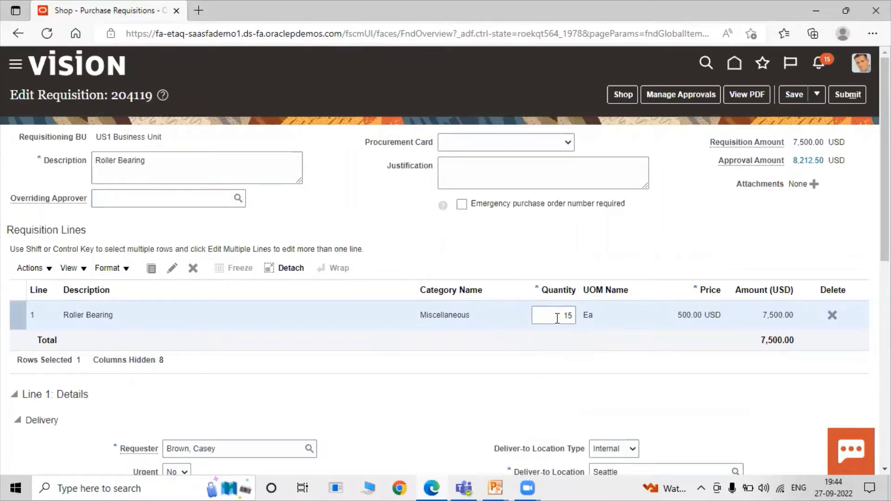
Scroll through requisition 204119 to check its 7,500.00 USD single-account billing
{"action": "scroll", "coordinate": [577, 315], "scroll_direction": "down", "scroll_amount": 3}
{"action": "scroll", "coordinate": [371, 303], "scroll_direction": "up", "scroll_amount": 3}
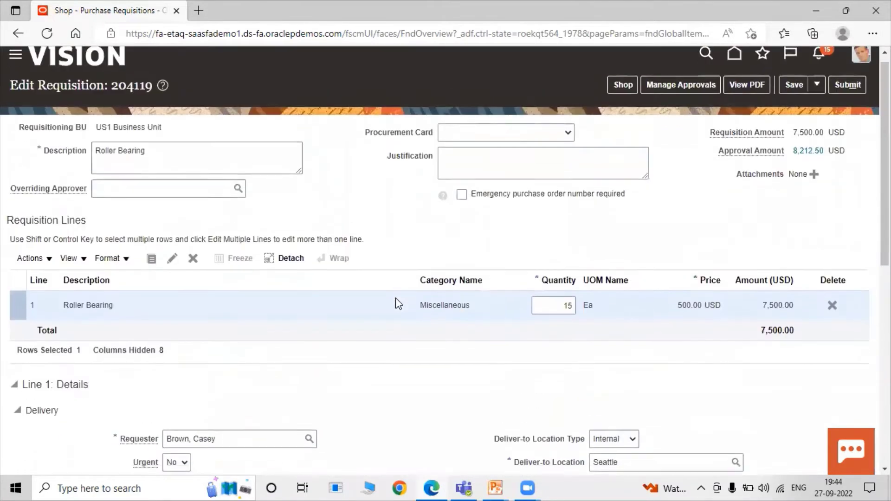
{"action": "scroll", "coordinate": [281, 338], "scroll_direction": "down", "scroll_amount": 4}
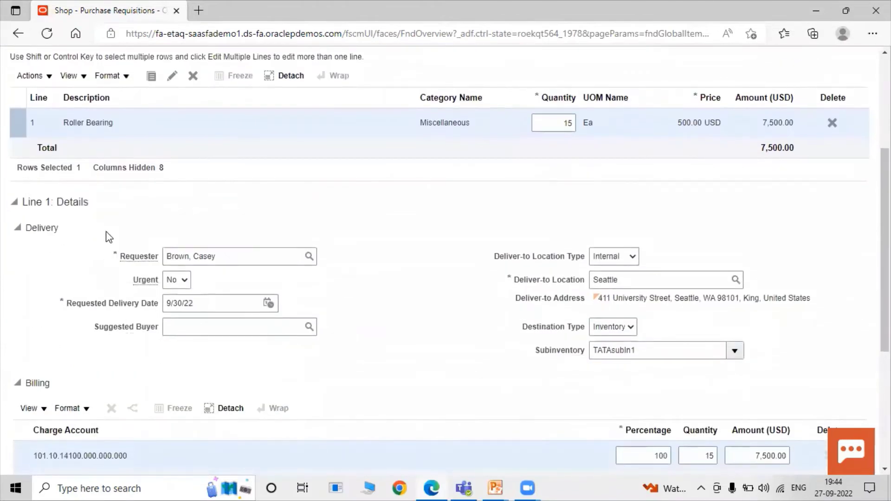
{"action": "scroll", "coordinate": [607, 296], "scroll_direction": "down", "scroll_amount": 3}
{"action": "scroll", "coordinate": [554, 326], "scroll_direction": "down", "scroll_amount": 2}
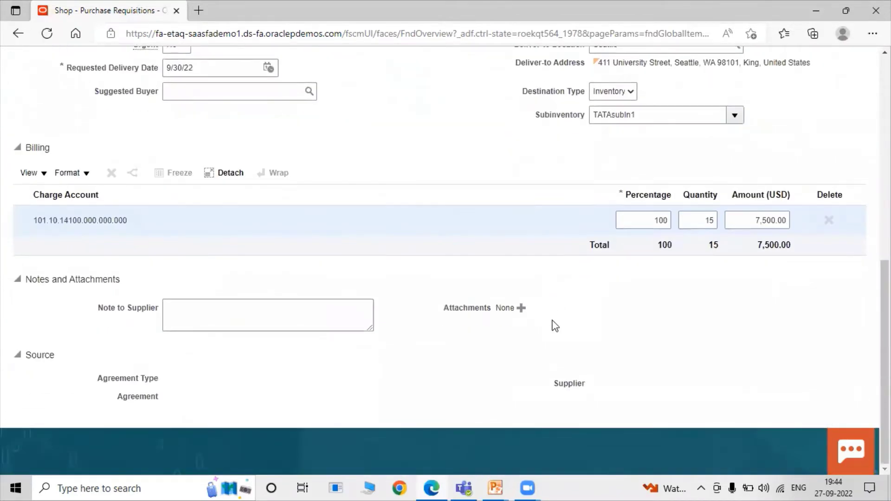
{"action": "scroll", "coordinate": [640, 338], "scroll_direction": "up", "scroll_amount": 9}
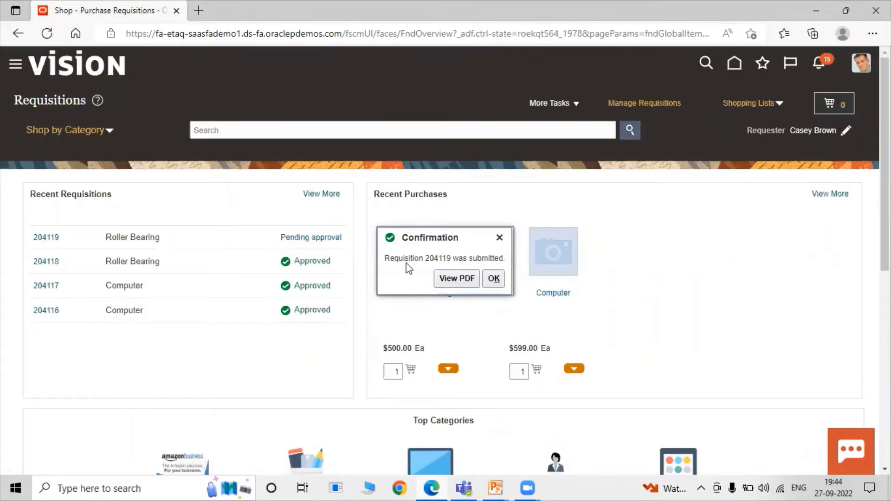
Copy requisition number 204119 from the confirmation and open its downloaded PDF report
{"action": "left_click_drag", "start_coordinate": [427, 259], "coordinate": [450, 263]}
{"action": "right_click", "coordinate": [436, 261]}
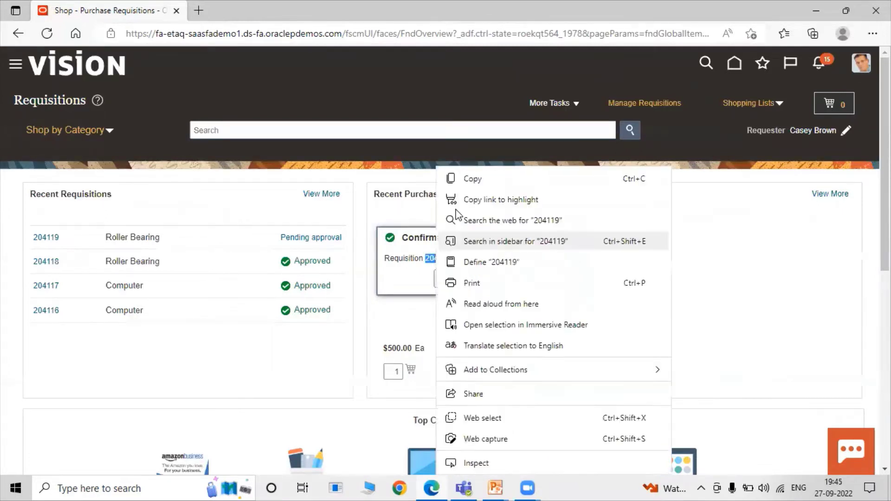
{"action": "left_click", "coordinate": [469, 177]}
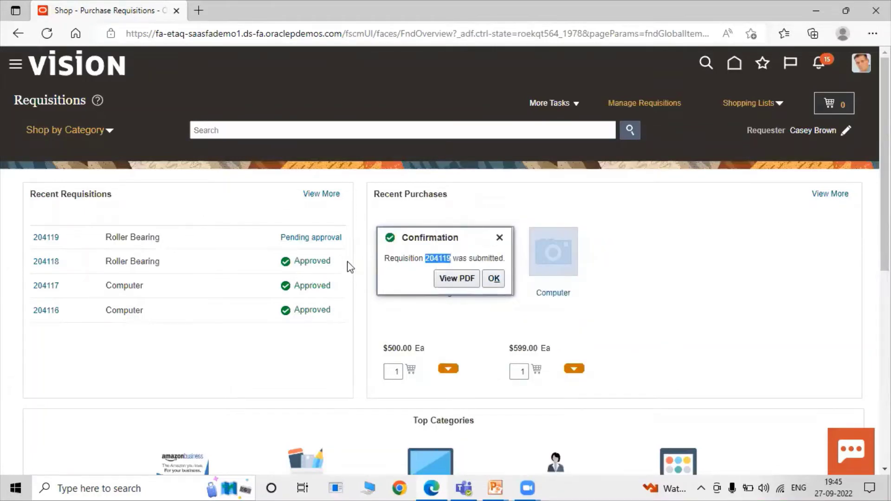
{"action": "left_click", "coordinate": [444, 277]}
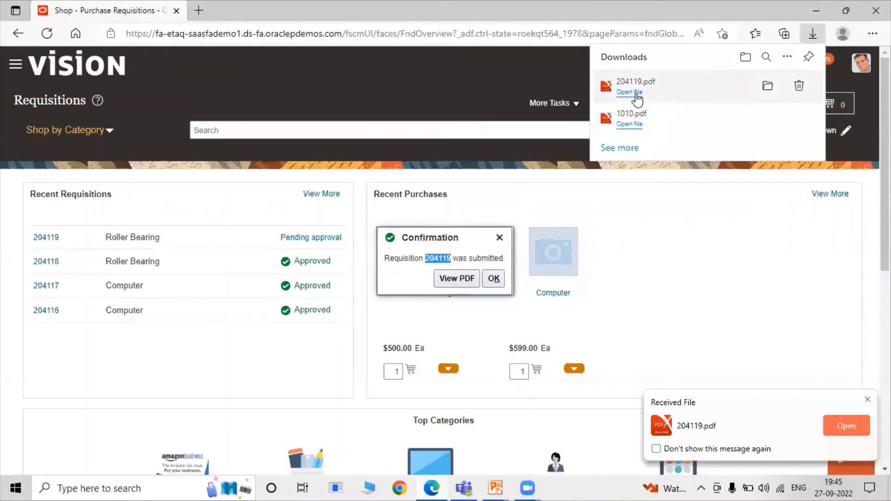
{"action": "left_click", "coordinate": [636, 93]}
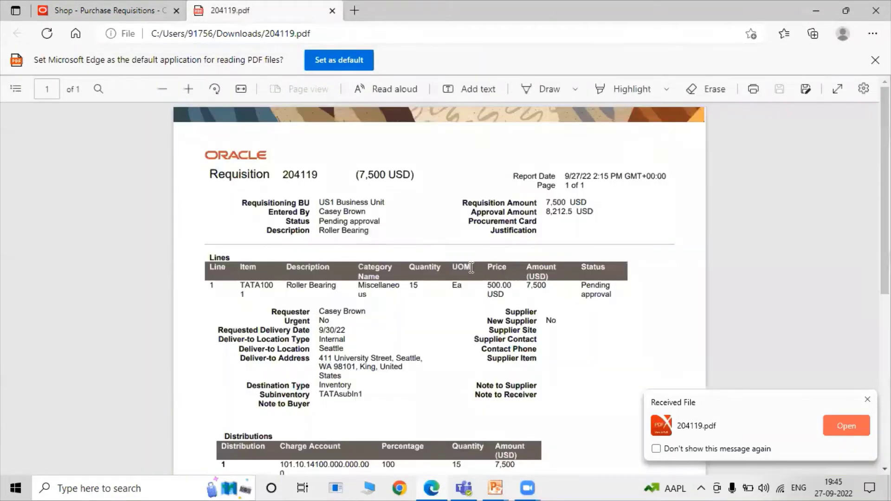
Scroll through 204119.pdf to confirm Pending approval, then go back to the Shop tab
{"action": "scroll", "coordinate": [433, 287], "scroll_direction": "down", "scroll_amount": 3}
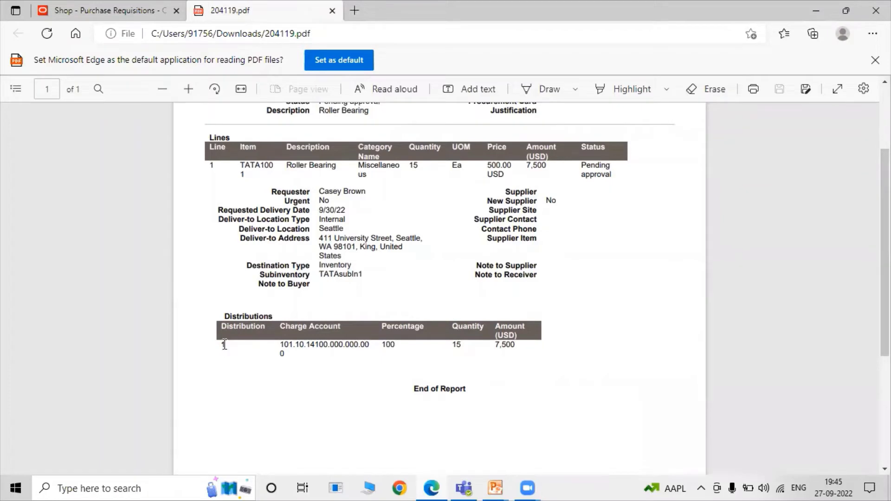
{"action": "scroll", "coordinate": [487, 349], "scroll_direction": "up", "scroll_amount": 3}
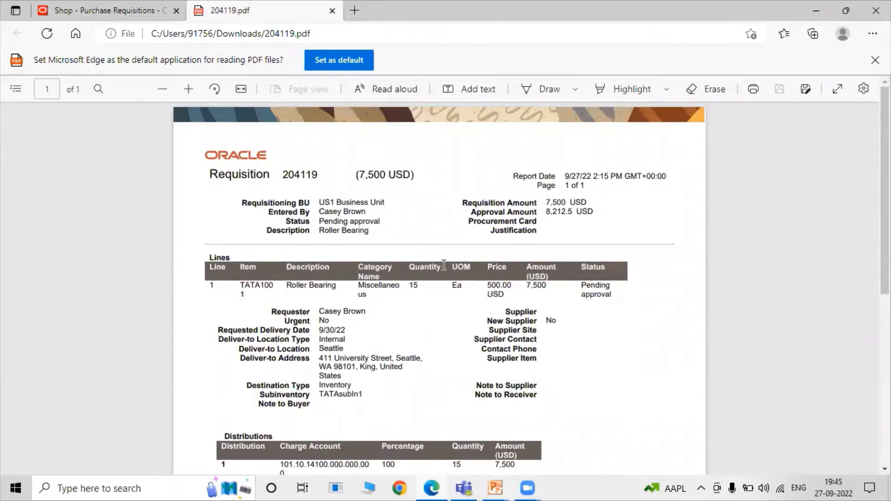
{"action": "scroll", "coordinate": [536, 318], "scroll_direction": "down", "scroll_amount": 1}
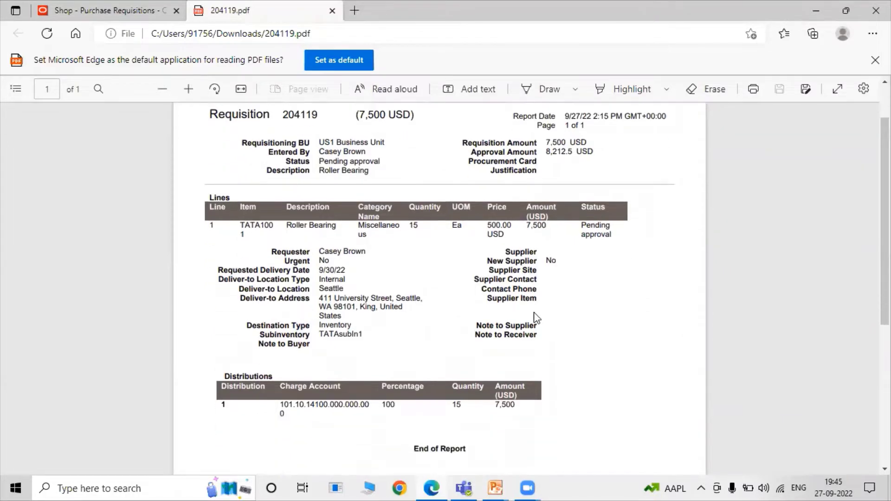
{"action": "scroll", "coordinate": [412, 235], "scroll_direction": "down", "scroll_amount": 4}
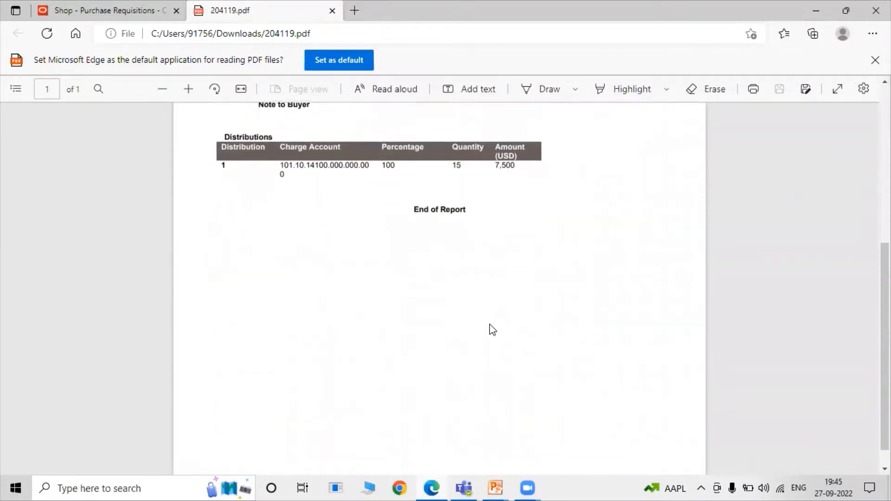
{"action": "scroll", "coordinate": [377, 263], "scroll_direction": "up", "scroll_amount": 4}
{"action": "scroll", "coordinate": [377, 262], "scroll_direction": "up", "scroll_amount": 1}
{"action": "left_click", "coordinate": [102, 10]}
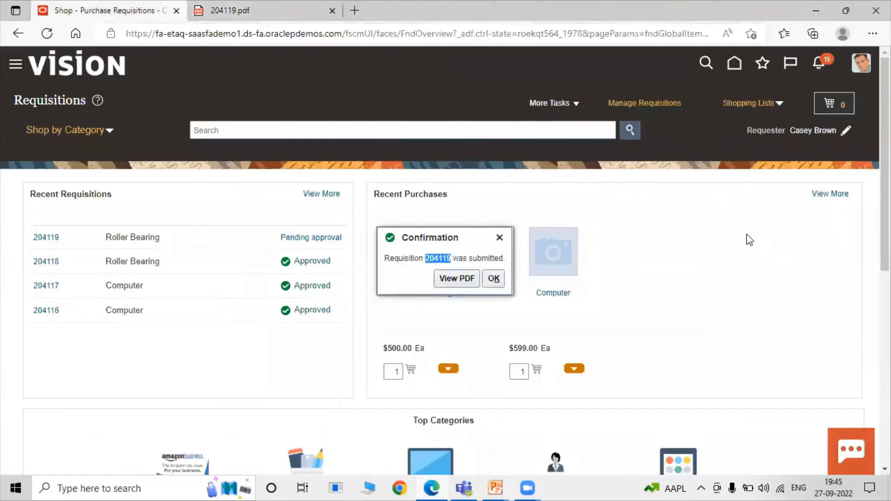
Dismiss the submission confirmation and go to Manage Requisitions
{"action": "left_click", "coordinate": [493, 279]}
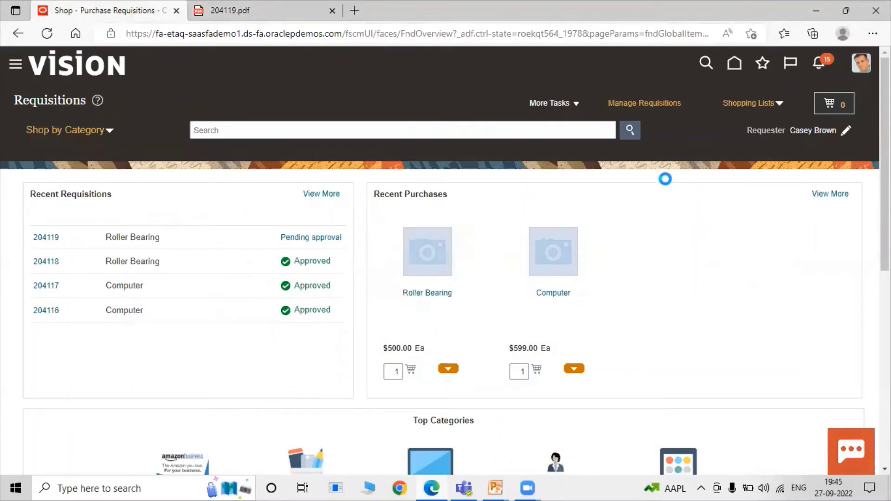
{"action": "left_click", "coordinate": [657, 103]}
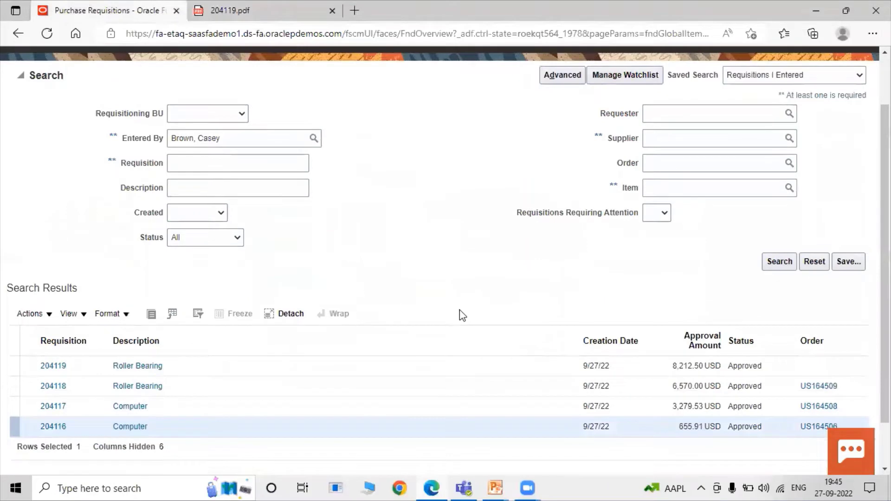
{"action": "scroll", "coordinate": [548, 284], "scroll_direction": "down", "scroll_amount": 1}
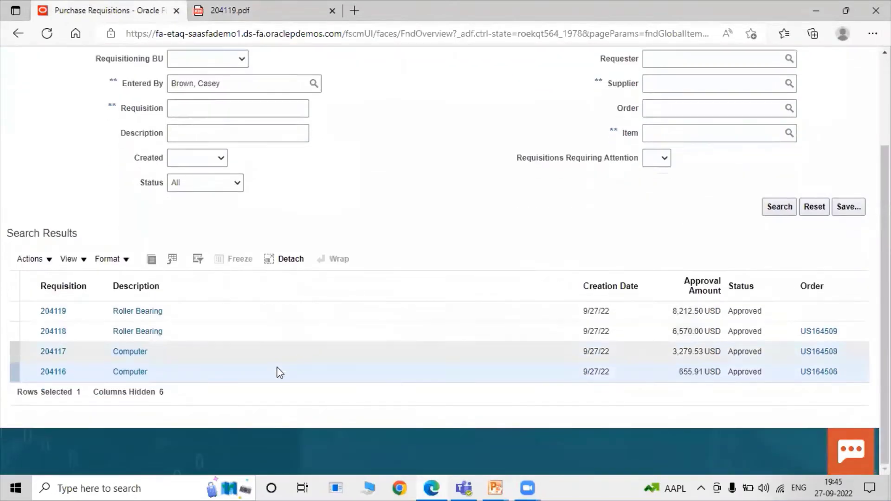
{"action": "scroll", "coordinate": [422, 276], "scroll_direction": "up", "scroll_amount": 1}
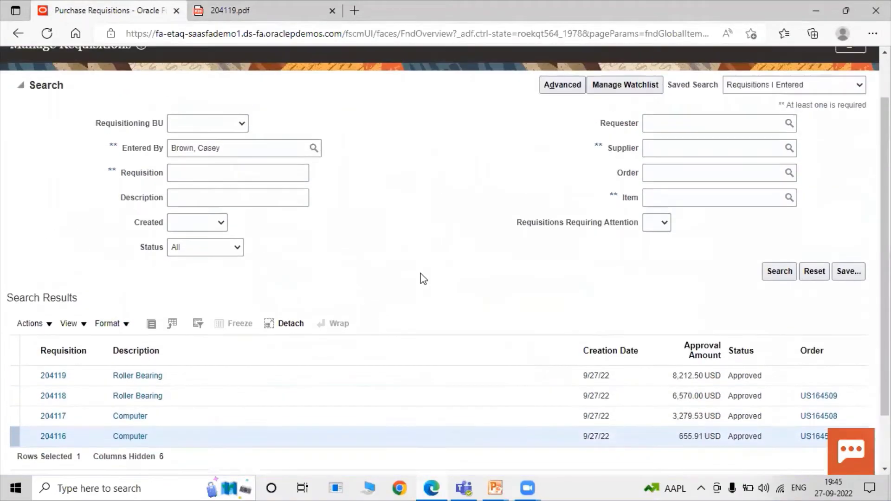
Search for requisition 204119 and open the Approved Roller Bearing result
{"action": "left_click", "coordinate": [254, 171]}
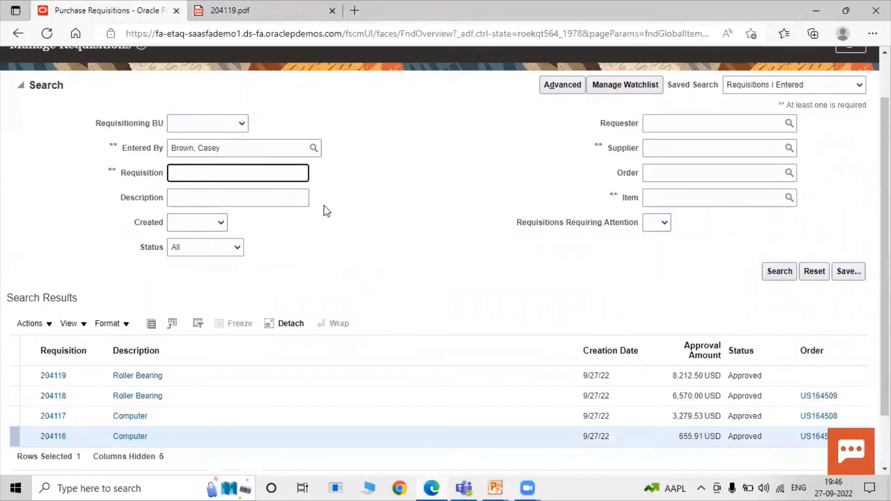
{"action": "type", "text": "204119"}
{"action": "left_click", "coordinate": [777, 274]}
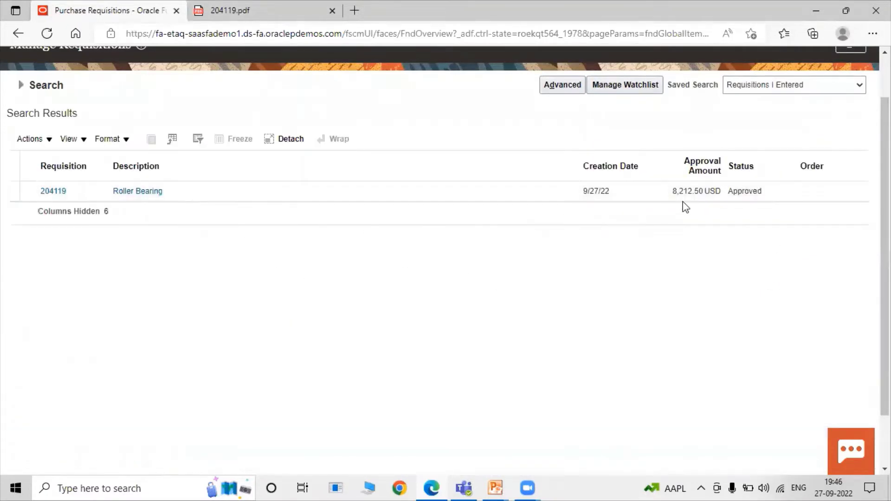
{"action": "left_click", "coordinate": [208, 190]}
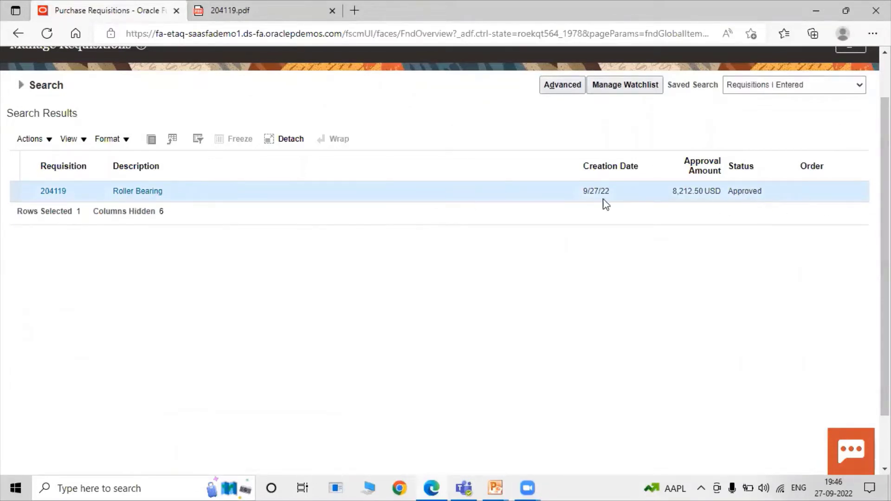
{"action": "scroll", "coordinate": [324, 216], "scroll_direction": "up", "scroll_amount": 2}
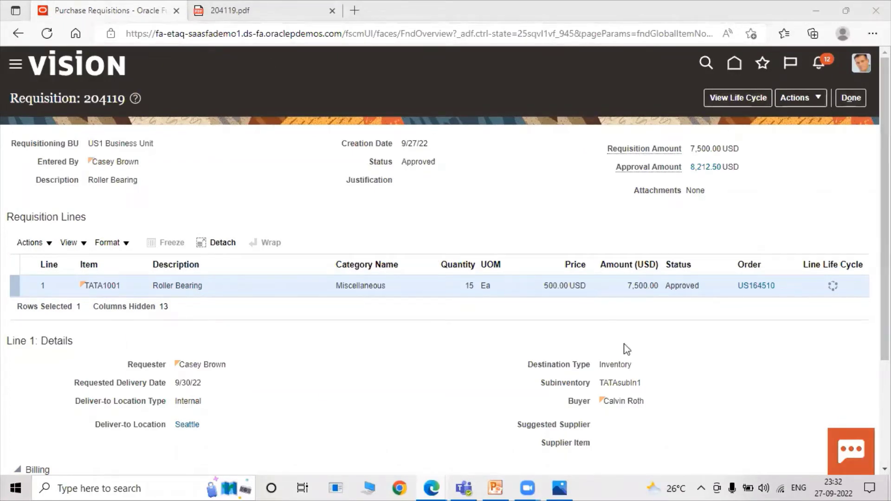
Download approved requisition 204119 as a PDF and open 204119 (1).pdf
{"action": "left_click", "coordinate": [801, 98]}
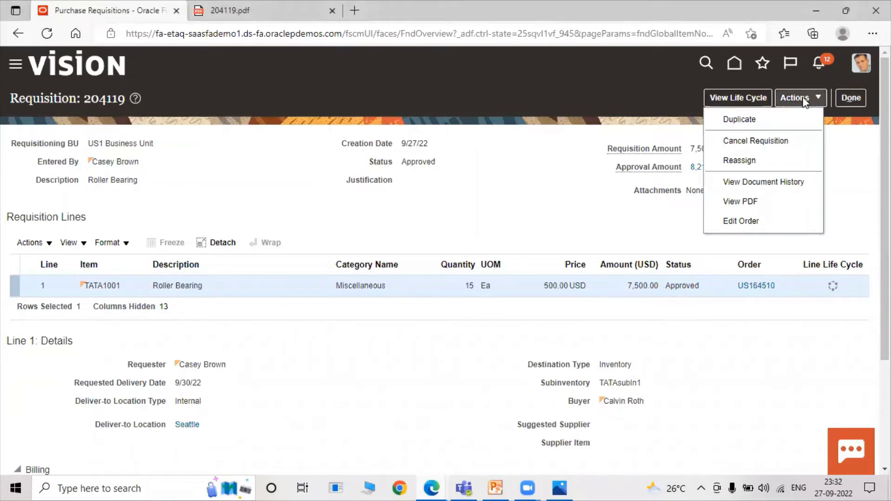
{"action": "left_click", "coordinate": [747, 203]}
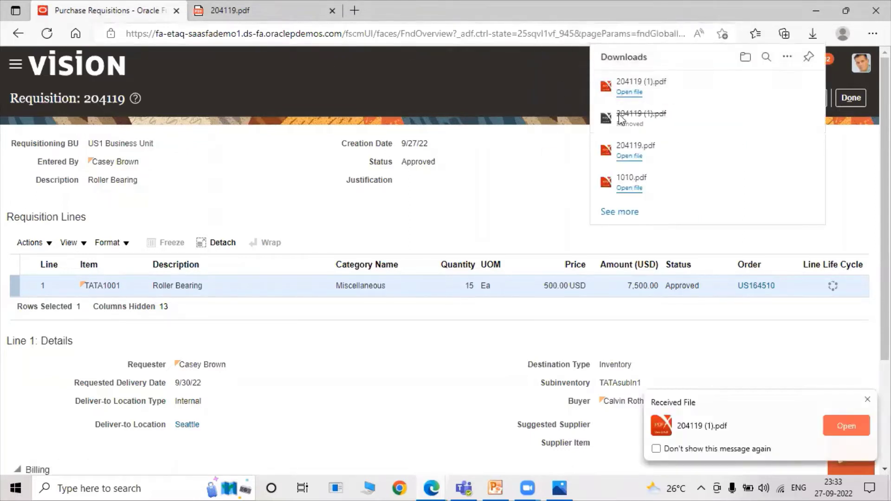
{"action": "left_click", "coordinate": [624, 93]}
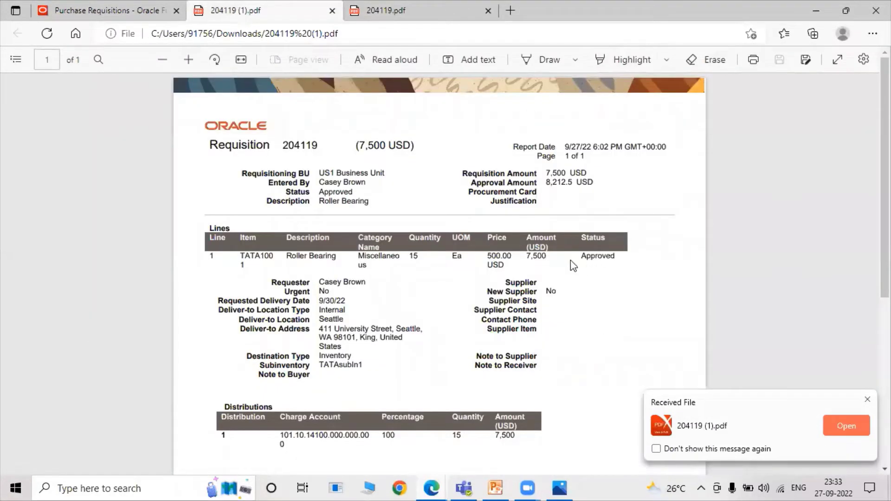
Compare the pending-approval 204119.pdf with the approved 204119 (1).pdf copy of the requisition
{"action": "left_click", "coordinate": [400, 9]}
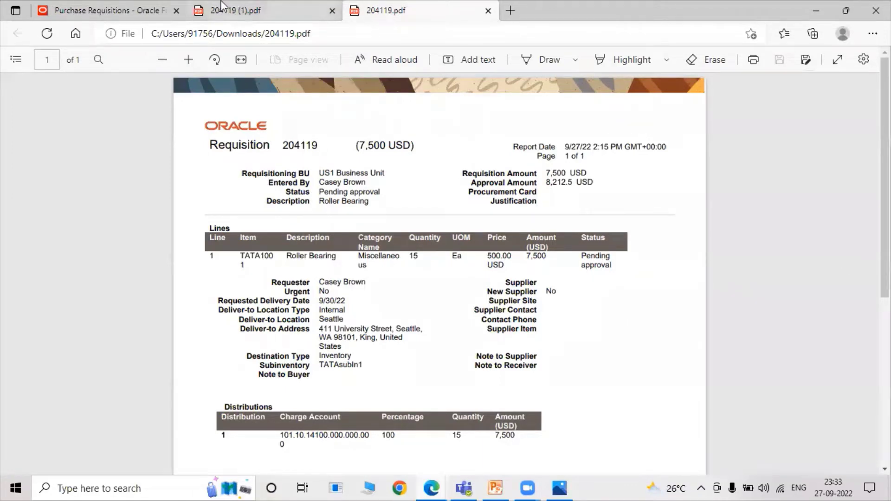
{"action": "key", "text": "ctrl+shift+Tab"}
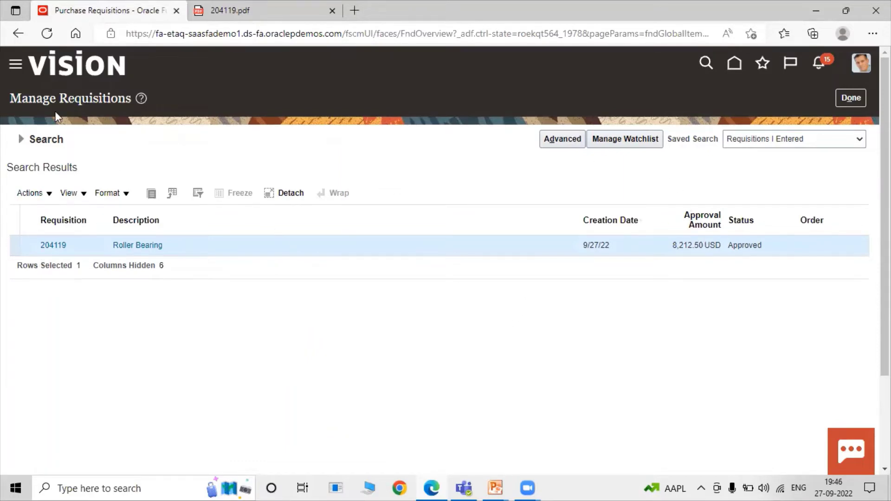
Go to the Purchase Orders work area and bring up Process Requisitions from its tasks
{"action": "left_click", "coordinate": [15, 65]}
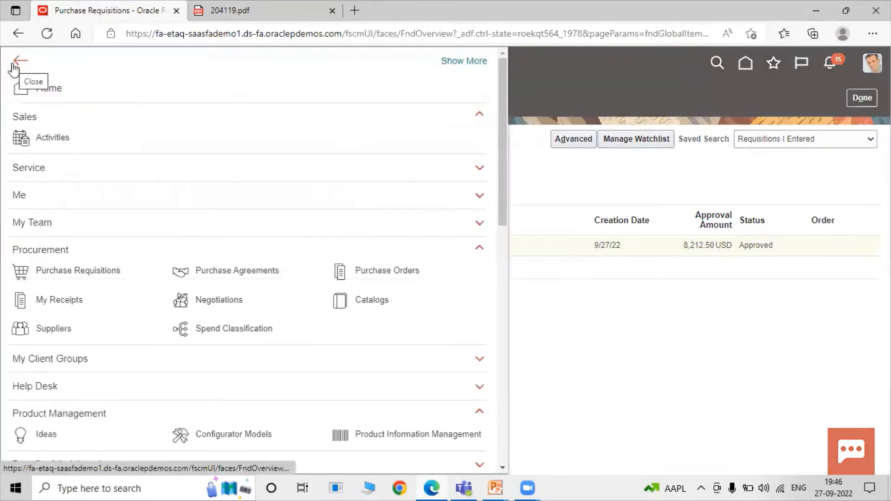
{"action": "scroll", "coordinate": [173, 285], "scroll_direction": "down", "scroll_amount": 4}
{"action": "scroll", "coordinate": [395, 213], "scroll_direction": "up", "scroll_amount": 1}
{"action": "left_click", "coordinate": [391, 144]}
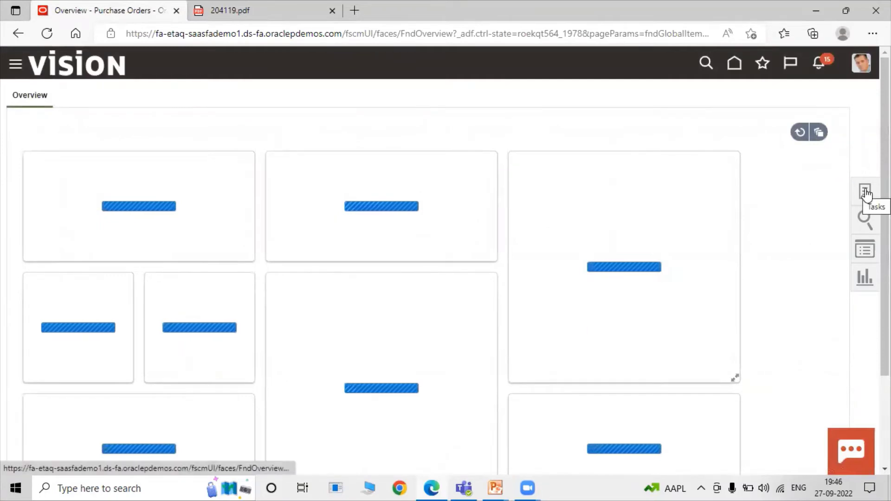
{"action": "left_click", "coordinate": [866, 193]}
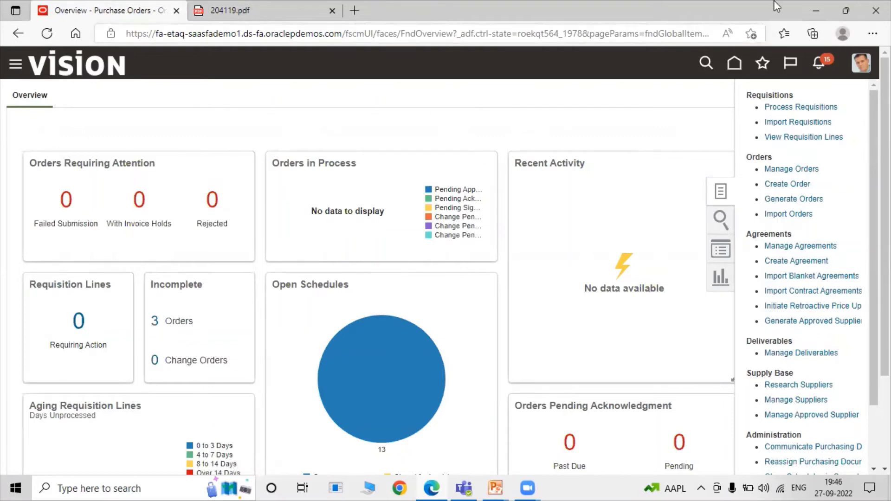
{"action": "left_click", "coordinate": [809, 107]}
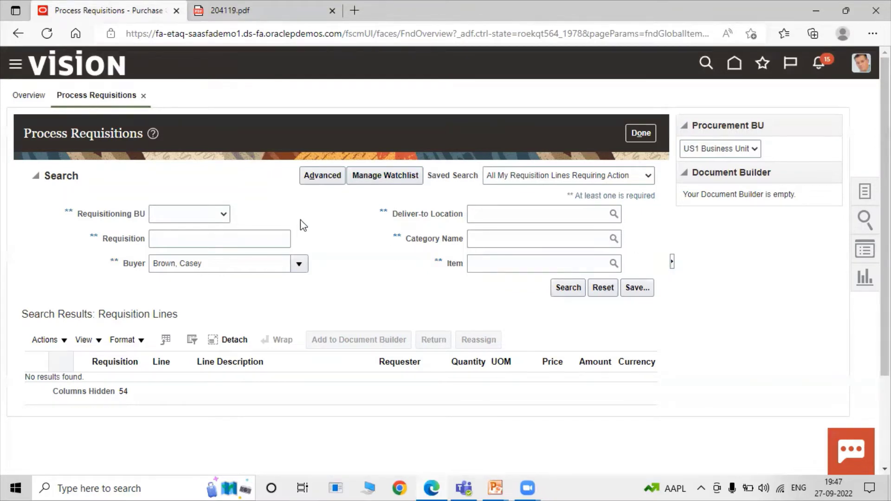
Search requisition 204119 with the Buyer filter cleared and send its Roller Bearing line to the Document Builder
{"action": "left_click", "coordinate": [255, 245]}
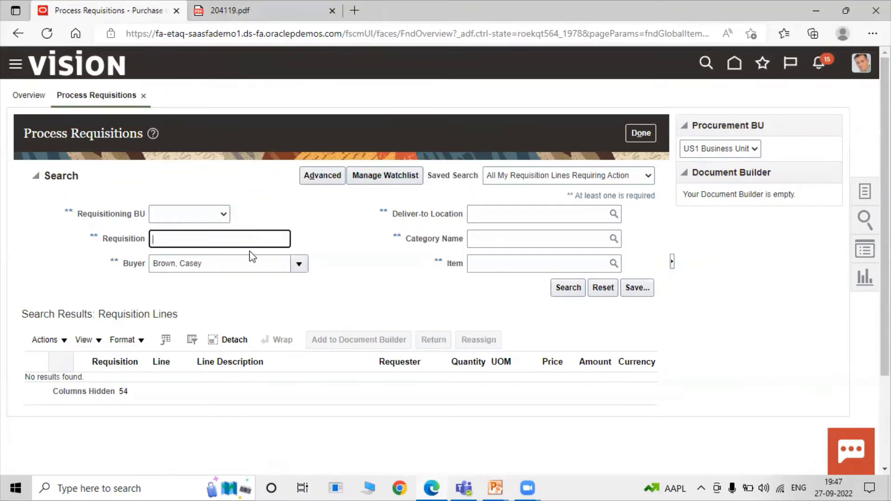
{"action": "type", "text": "204119"}
{"action": "triple_click", "coordinate": [263, 265]}
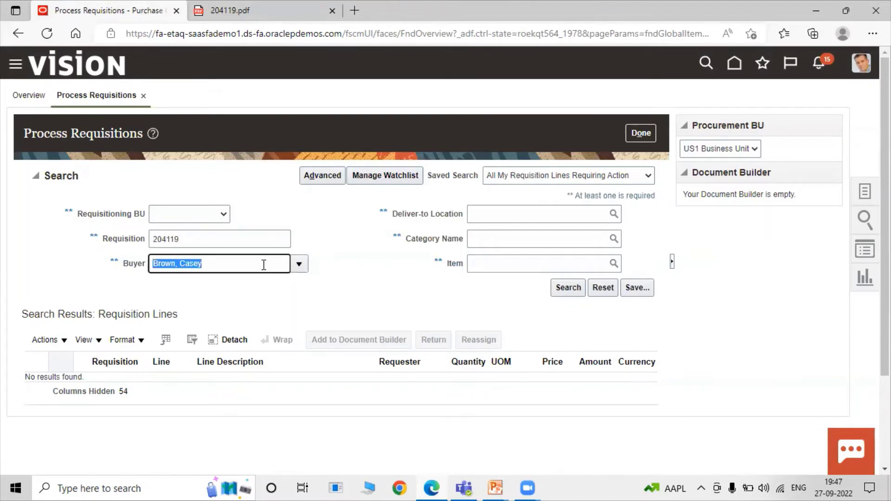
{"action": "key", "text": "BackSpace"}
{"action": "left_click", "coordinate": [567, 288]}
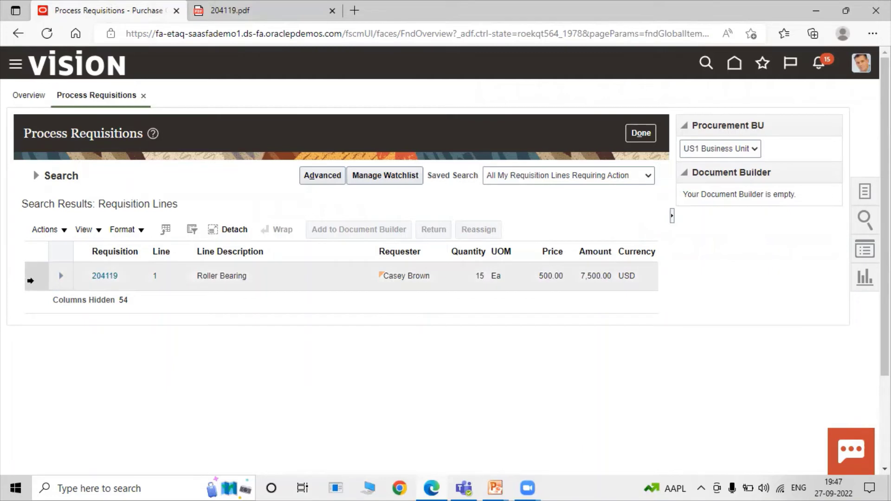
{"action": "left_click", "coordinate": [32, 279]}
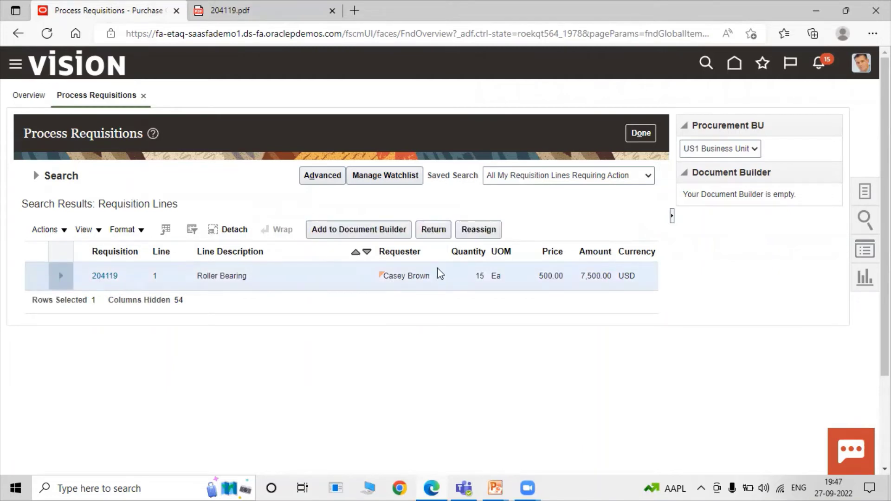
{"action": "left_click", "coordinate": [360, 232]}
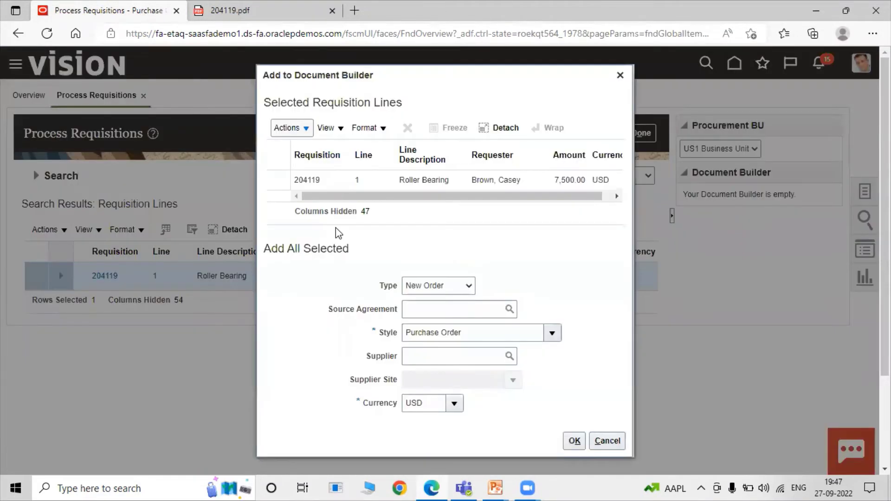
Keep document type New Order and style Purchase Order for the new document
{"action": "scroll", "coordinate": [562, 284], "scroll_direction": "down", "scroll_amount": 2}
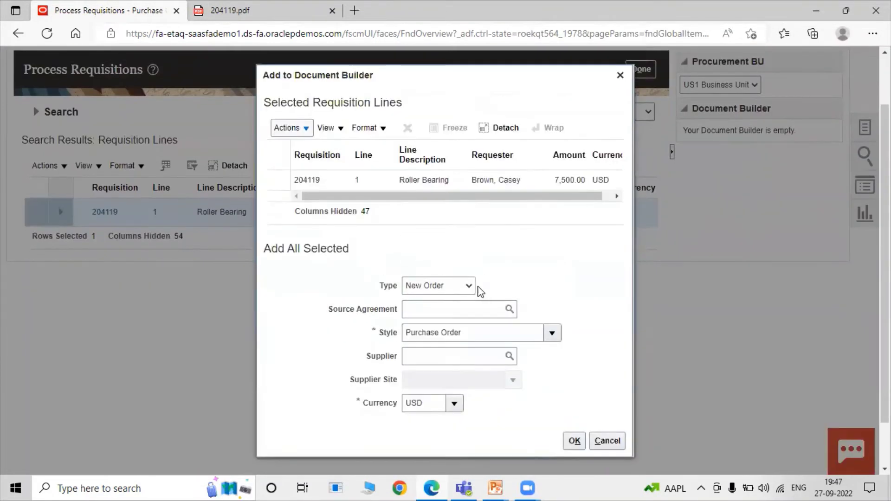
{"action": "left_click", "coordinate": [430, 286]}
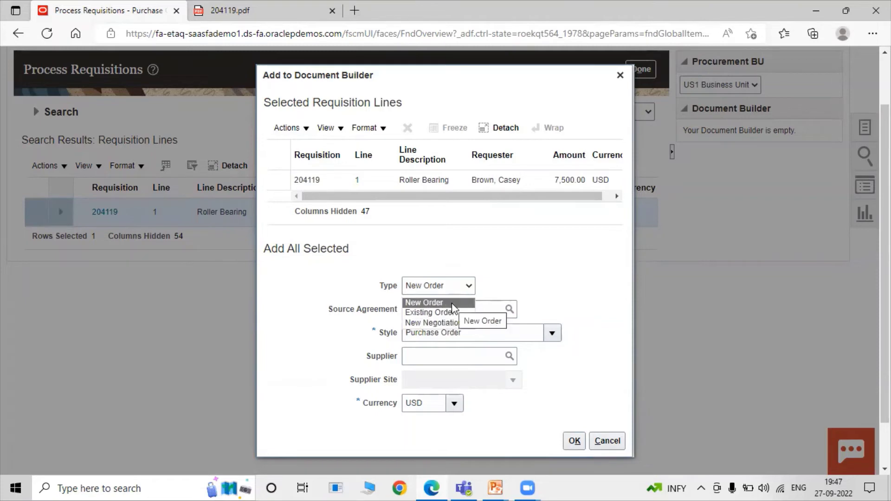
{"action": "left_click", "coordinate": [411, 303]}
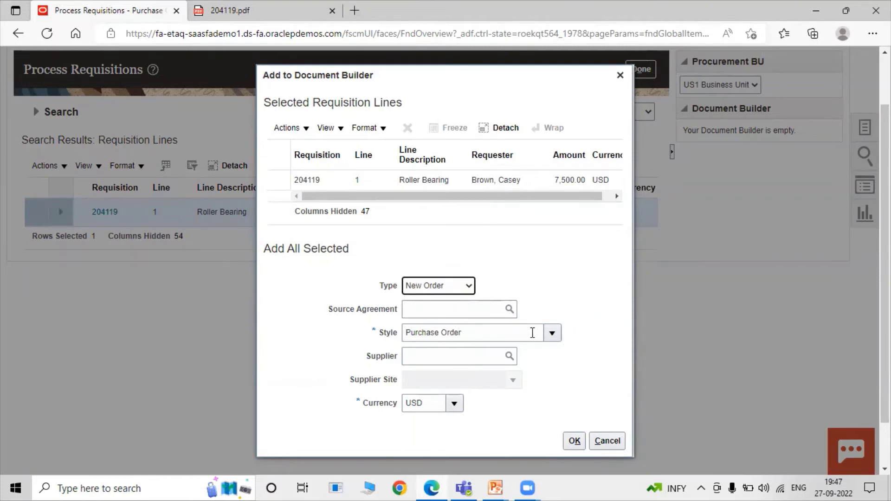
{"action": "left_click", "coordinate": [552, 333]}
{"action": "scroll", "coordinate": [634, 324], "scroll_direction": "down", "scroll_amount": 1}
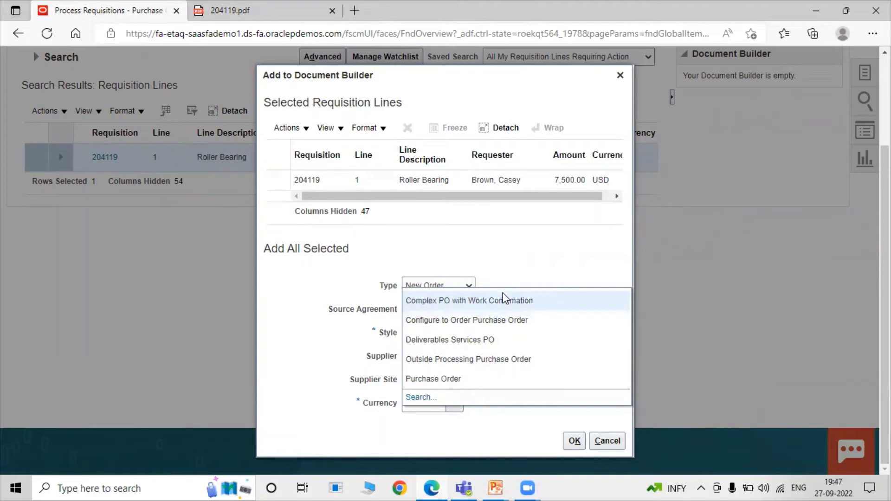
{"action": "left_click", "coordinate": [515, 280]}
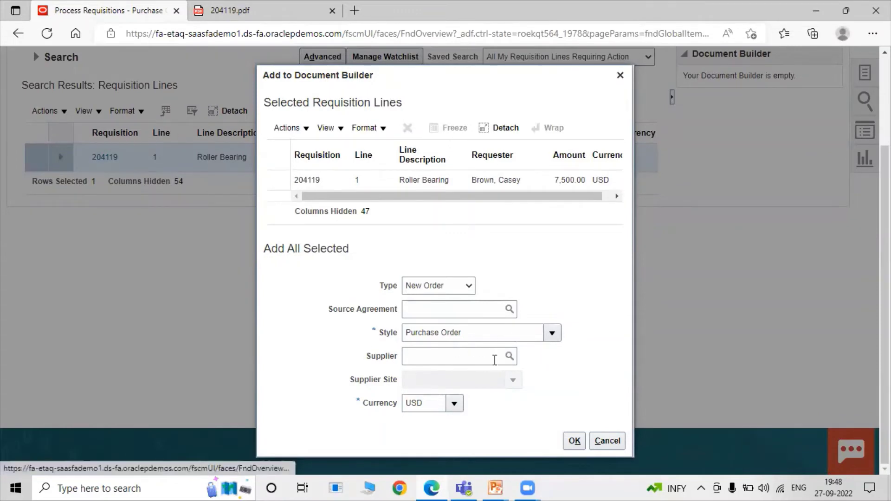
Pick supplier Dell Inc. via the supplier search and add the line to the builder
{"action": "left_click", "coordinate": [508, 355]}
{"action": "left_click", "coordinate": [344, 224]}
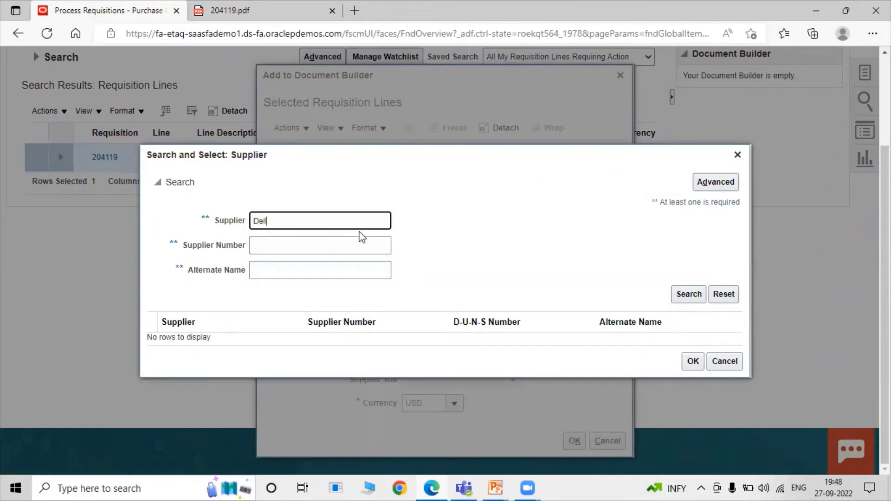
{"action": "key", "text": "Return"}
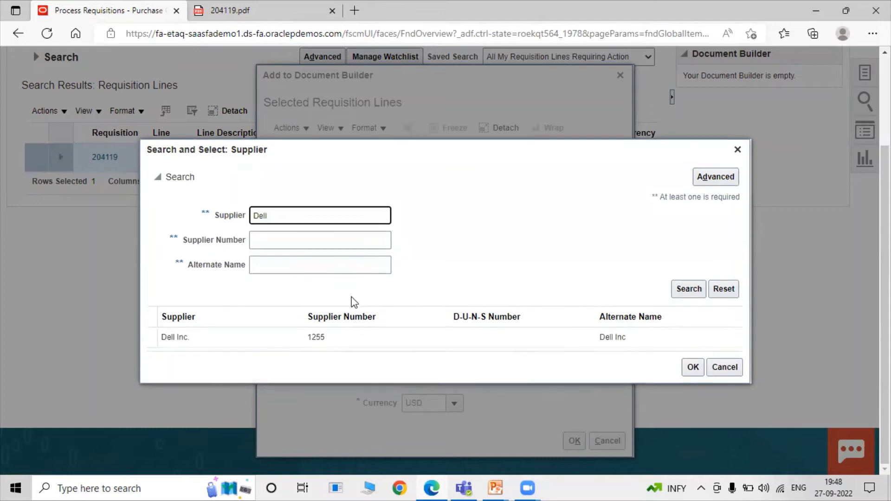
{"action": "left_click", "coordinate": [234, 336]}
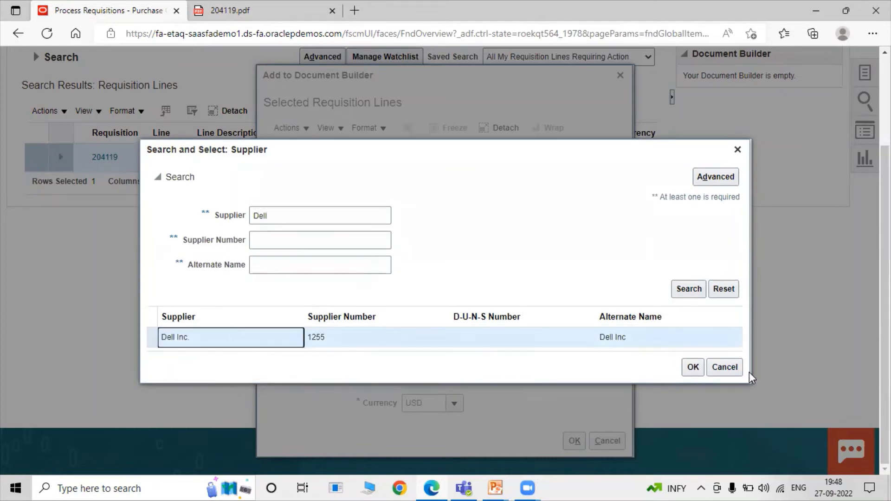
{"action": "left_click", "coordinate": [693, 367]}
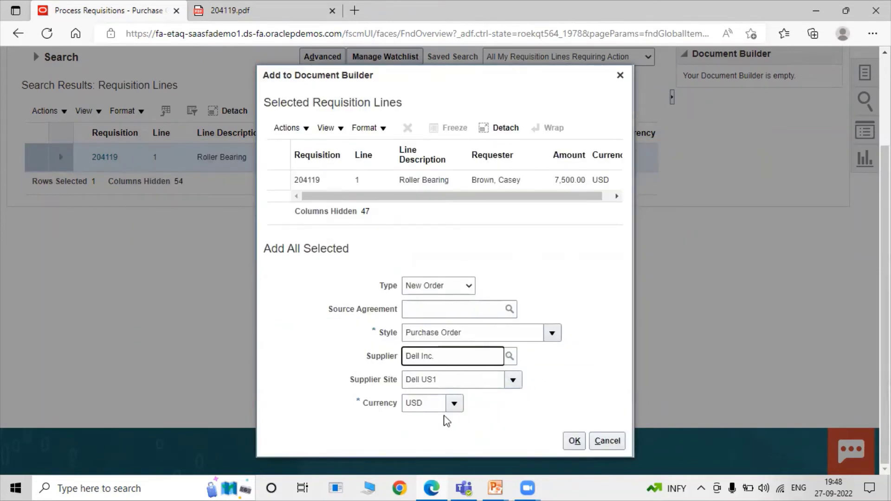
{"action": "left_click", "coordinate": [398, 8]}
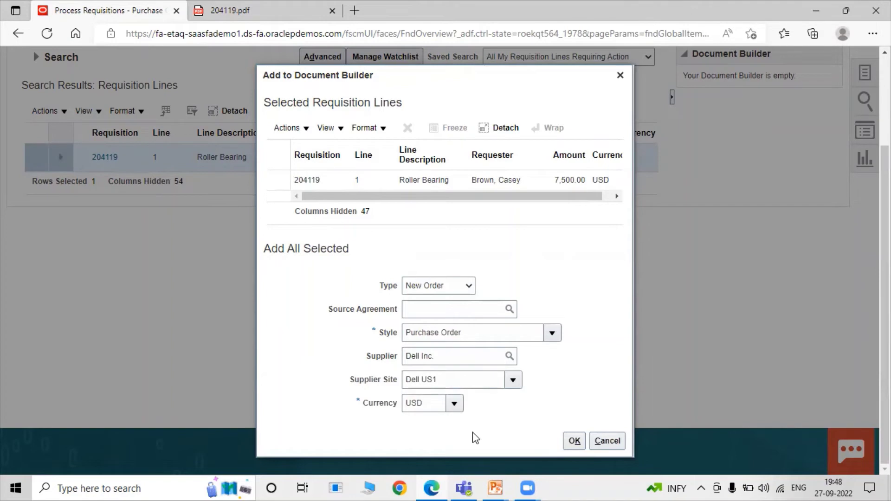
{"action": "left_click", "coordinate": [571, 444]}
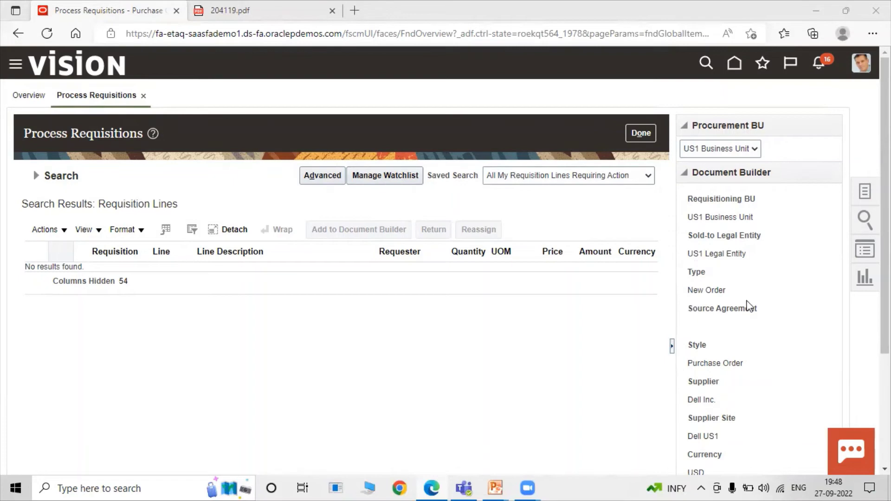
Scroll through the Document Builder to review the 7,500.00 USD Roller Bearing line and total
{"action": "scroll", "coordinate": [748, 311], "scroll_direction": "down", "scroll_amount": 1}
{"action": "scroll", "coordinate": [785, 320], "scroll_direction": "down", "scroll_amount": 1}
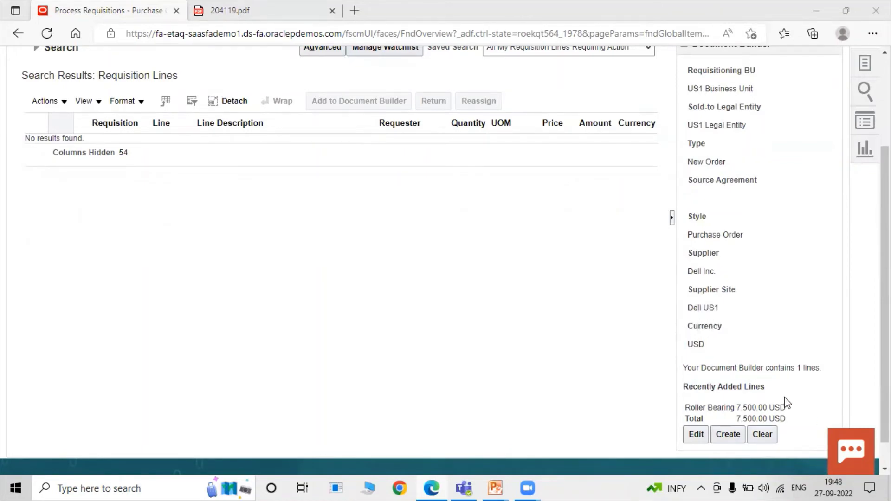
{"action": "scroll", "coordinate": [755, 378], "scroll_direction": "up", "scroll_amount": 2}
{"action": "scroll", "coordinate": [739, 273], "scroll_direction": "down", "scroll_amount": 3}
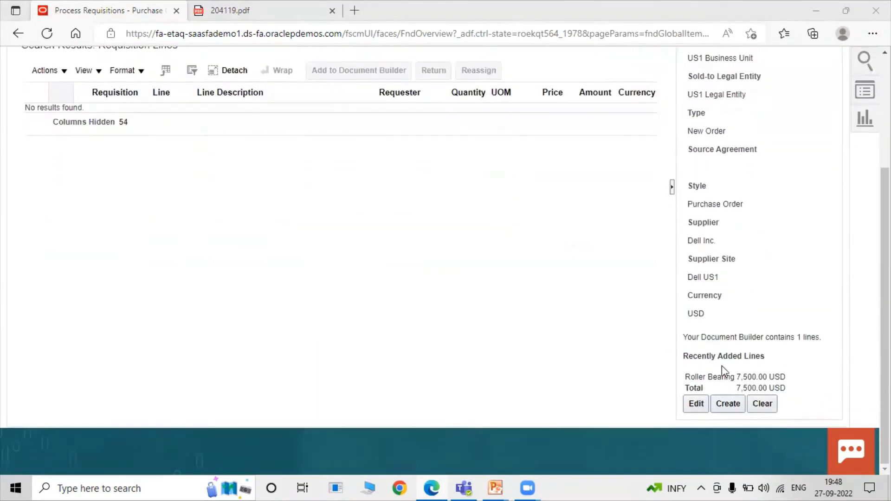
Create the purchase order, copy its number US164510 from the notice, and dismiss it
{"action": "left_click", "coordinate": [728, 404]}
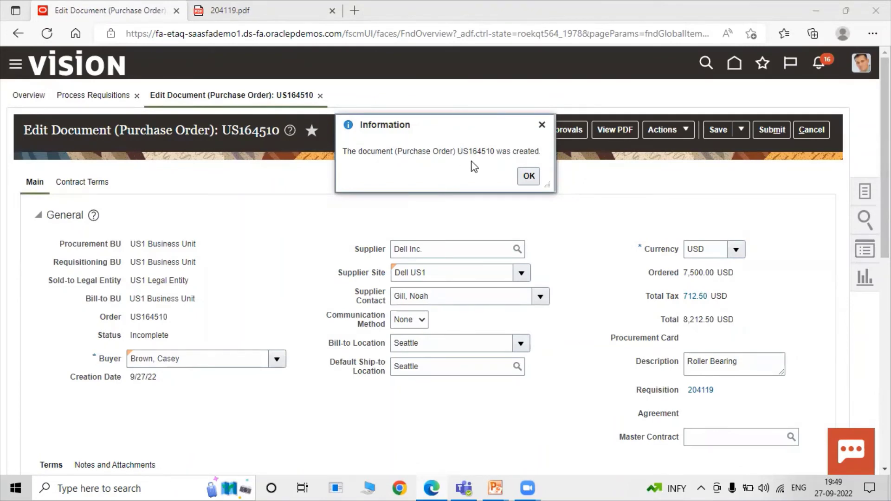
{"action": "left_click_drag", "start_coordinate": [458, 148], "coordinate": [495, 151]}
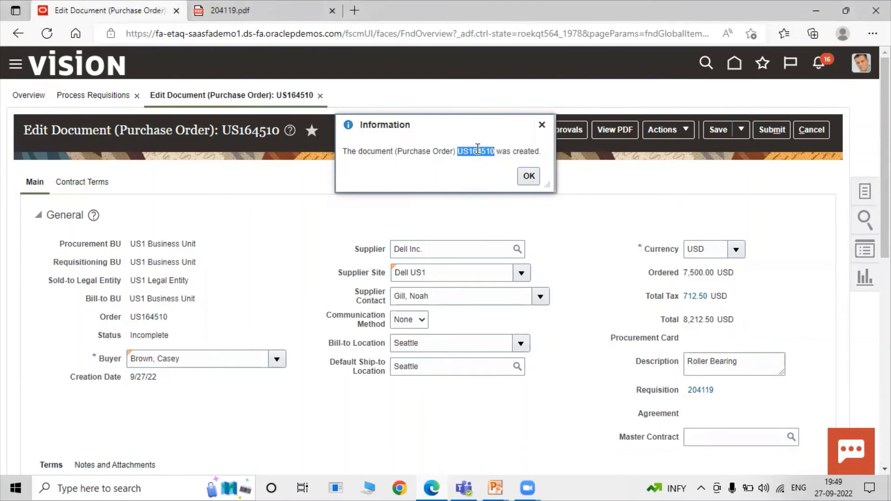
{"action": "right_click", "coordinate": [478, 150]}
{"action": "left_click", "coordinate": [492, 161]}
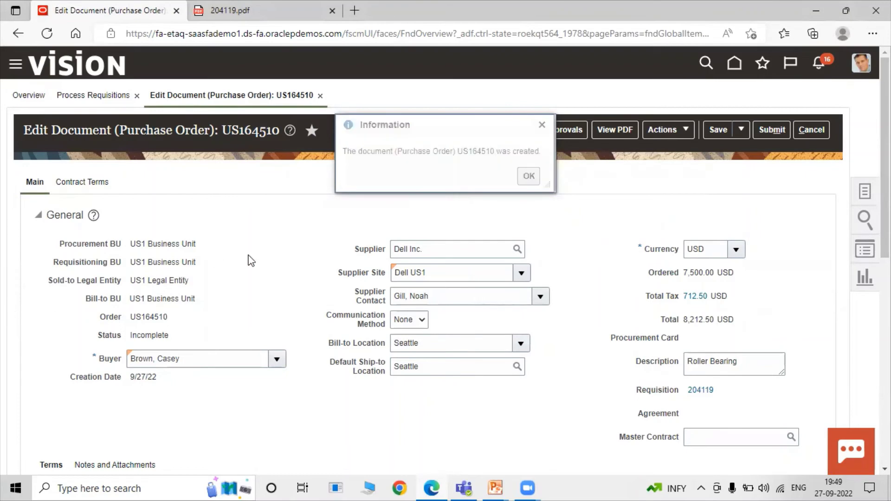
{"action": "scroll", "coordinate": [274, 250], "scroll_direction": "down", "scroll_amount": 5}
{"action": "scroll", "coordinate": [274, 249], "scroll_direction": "up", "scroll_amount": 5}
{"action": "left_click", "coordinate": [542, 127]}
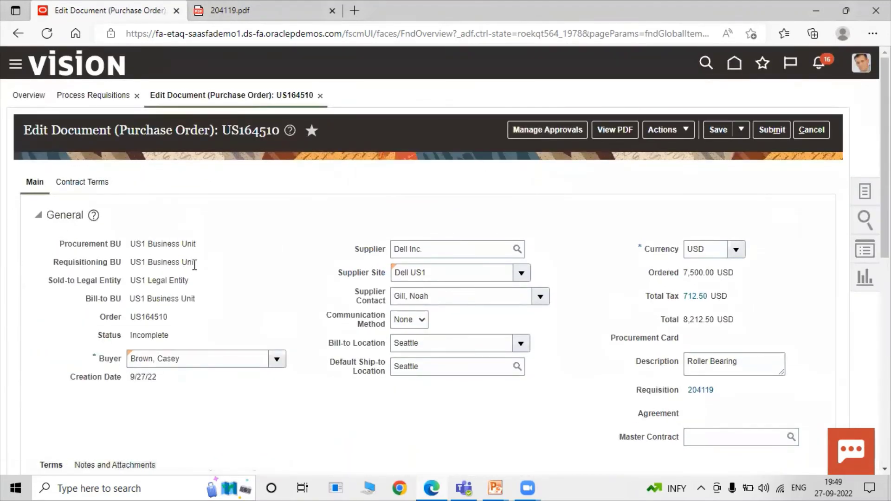
Set the order's payment terms to Immediate
{"action": "scroll", "coordinate": [175, 274], "scroll_direction": "down", "scroll_amount": 4}
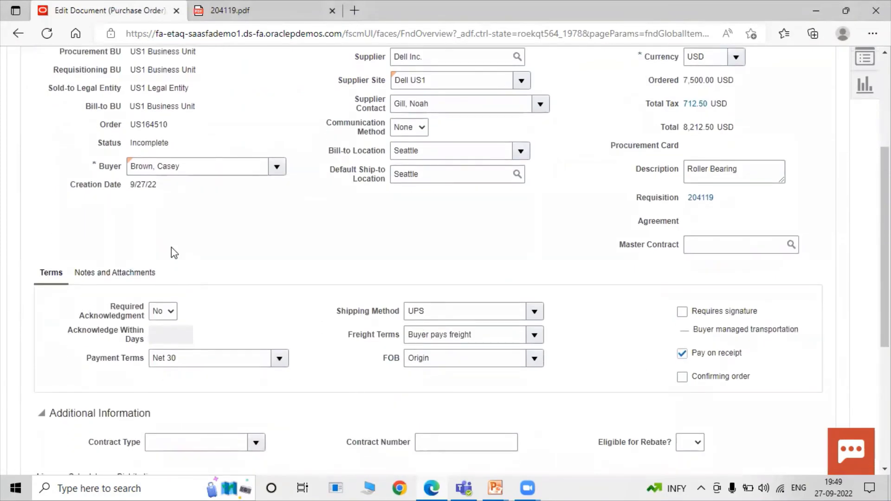
{"action": "scroll", "coordinate": [413, 313], "scroll_direction": "down", "scroll_amount": 5}
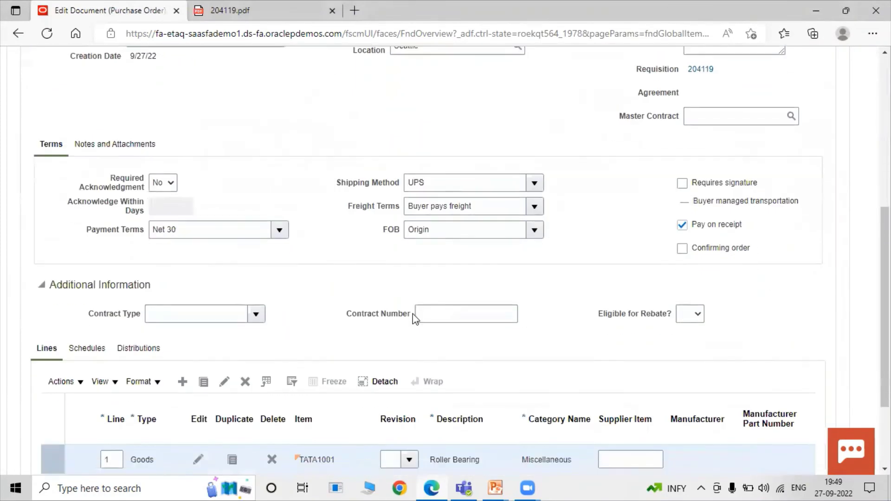
{"action": "scroll", "coordinate": [291, 286], "scroll_direction": "up", "scroll_amount": 8}
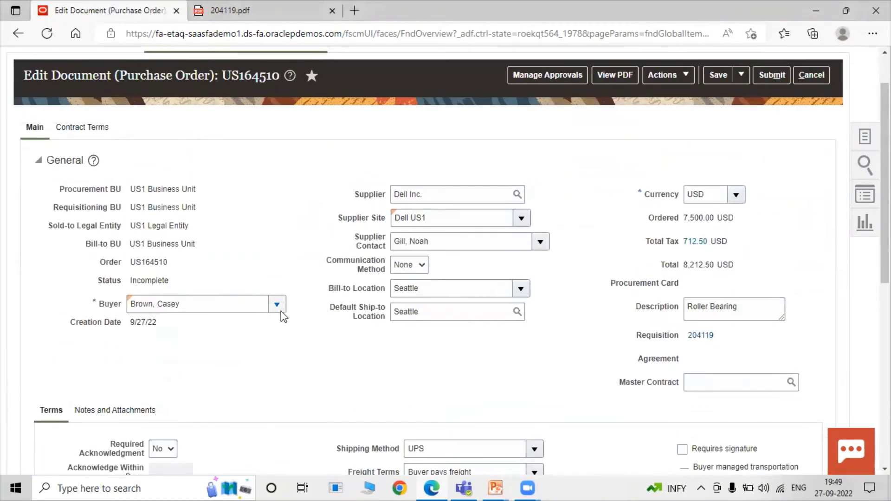
{"action": "scroll", "coordinate": [280, 311], "scroll_direction": "down", "scroll_amount": 3}
{"action": "scroll", "coordinate": [272, 302], "scroll_direction": "down", "scroll_amount": 2}
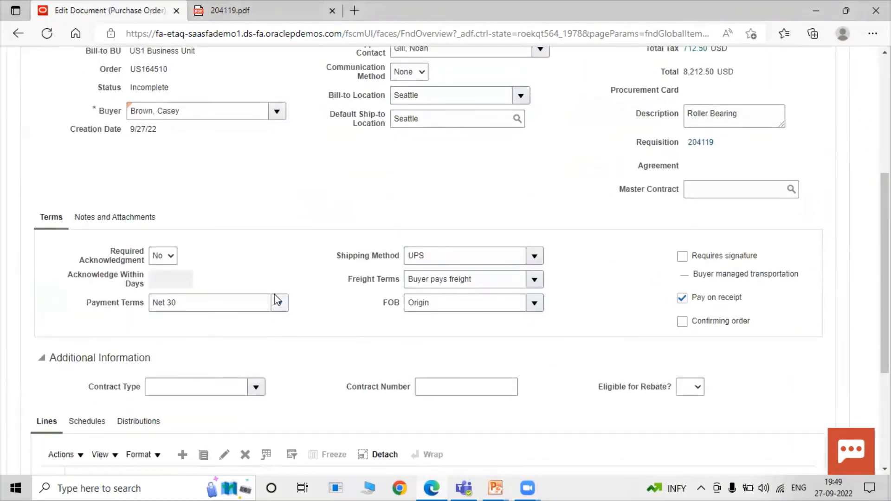
{"action": "left_click", "coordinate": [278, 302]}
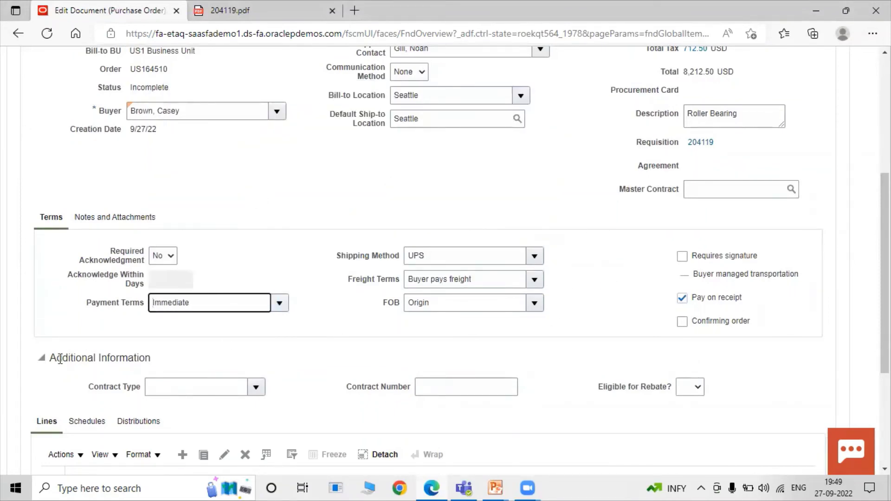
{"action": "scroll", "coordinate": [642, 294], "scroll_direction": "up", "scroll_amount": 5}
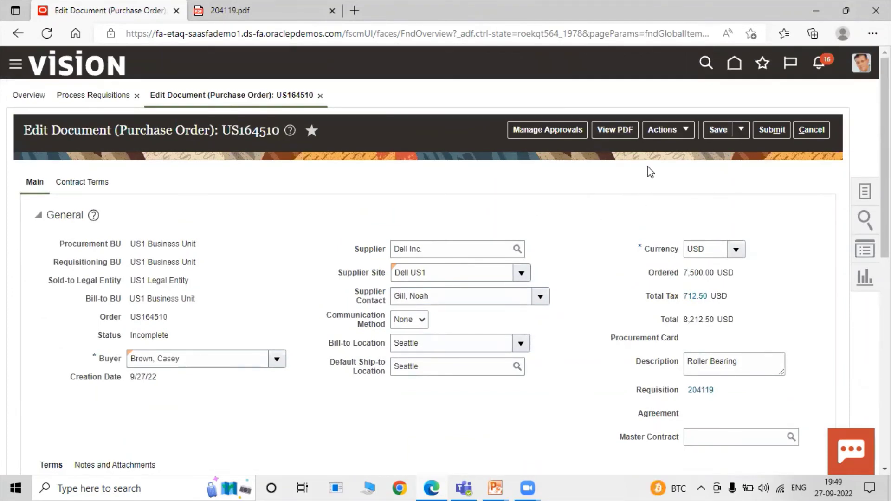
Submit US164510 for approval, copy the order number from the Confirmation, then dismiss it
{"action": "left_click", "coordinate": [769, 131]}
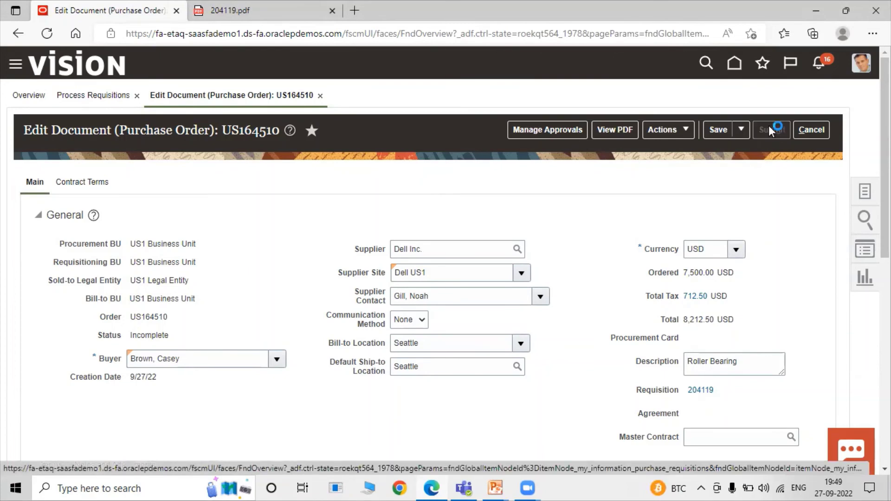
{"action": "scroll", "coordinate": [723, 275], "scroll_direction": "down", "scroll_amount": 1}
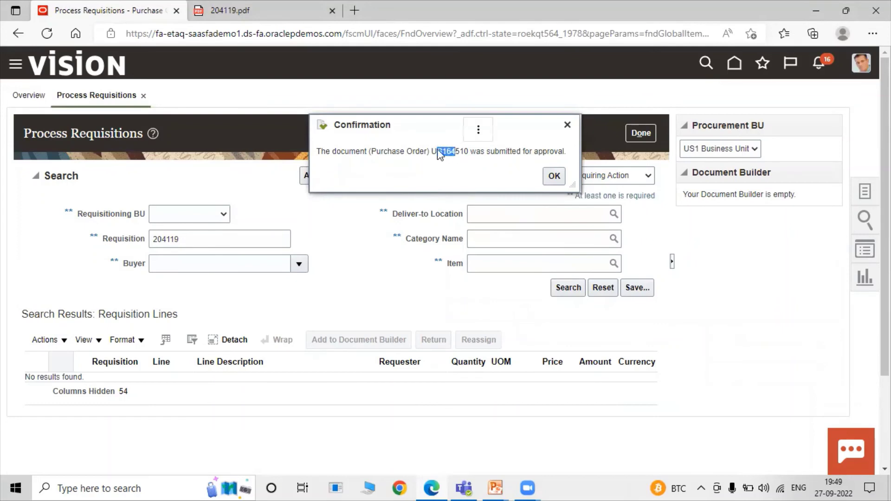
{"action": "double_click", "coordinate": [441, 152]}
{"action": "left_click_drag", "start_coordinate": [442, 152], "coordinate": [470, 152]}
{"action": "right_click", "coordinate": [454, 152]}
{"action": "left_click", "coordinate": [493, 166]}
{"action": "left_click", "coordinate": [554, 176]}
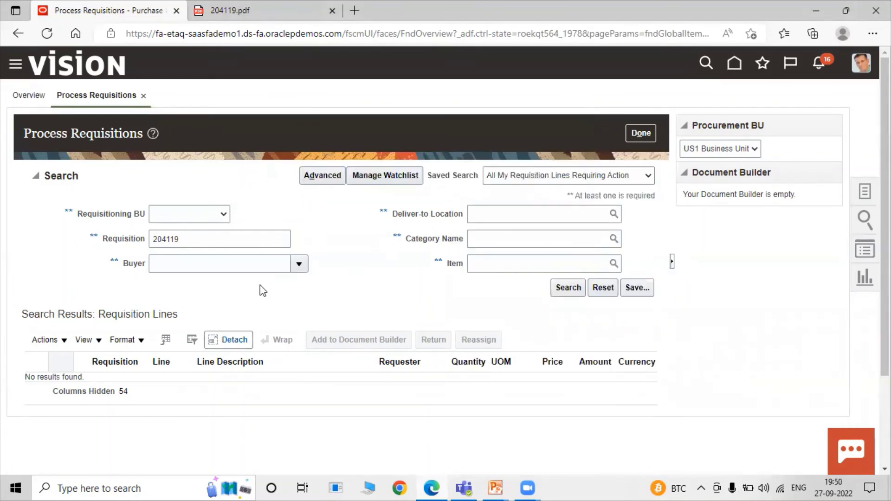
Go to Manage Orders, paste US164510 into the Order field and search
{"action": "left_click", "coordinate": [863, 200]}
{"action": "left_click", "coordinate": [807, 170]}
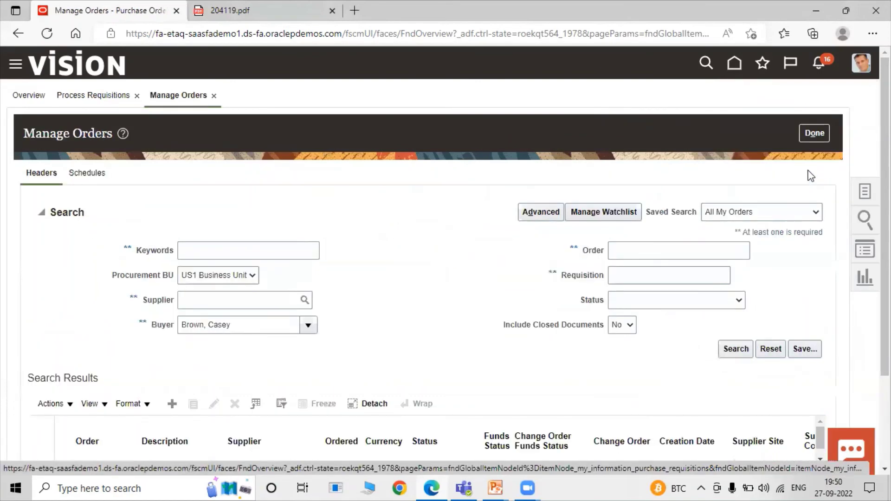
{"action": "left_click", "coordinate": [677, 251]}
{"action": "key", "text": "ctrl+v"}
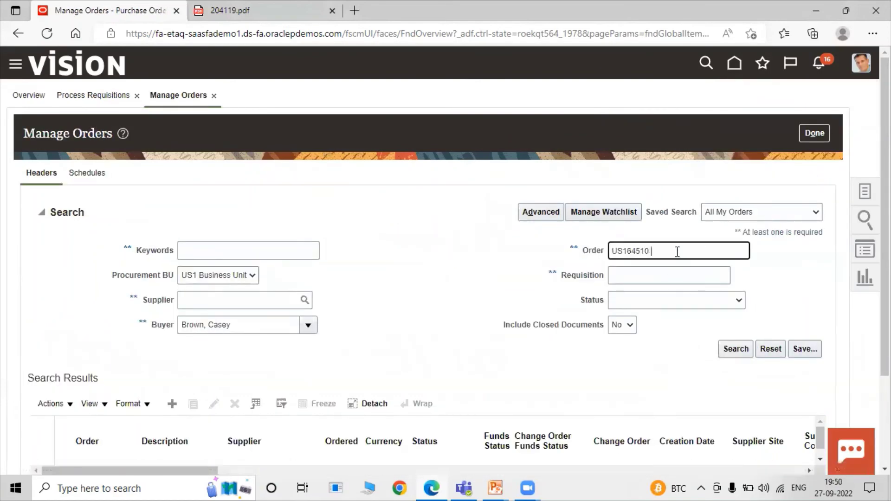
{"action": "left_click", "coordinate": [522, 296]}
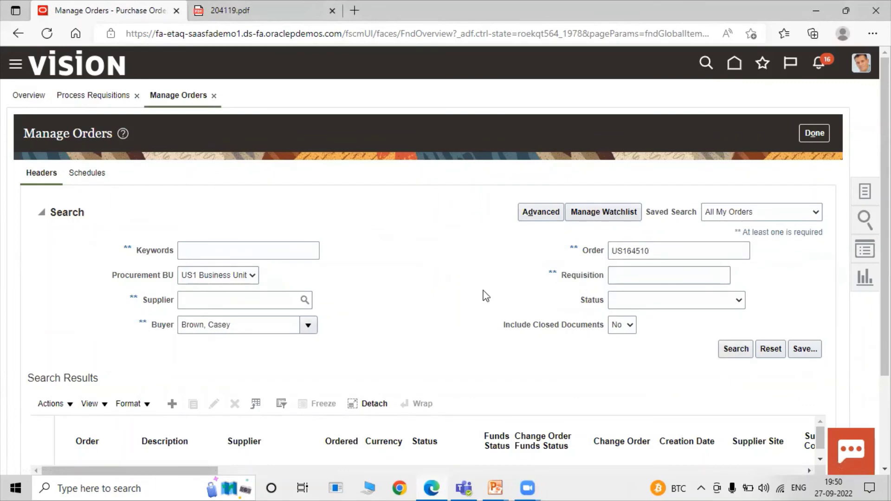
{"action": "scroll", "coordinate": [483, 294], "scroll_direction": "down", "scroll_amount": 1}
{"action": "scroll", "coordinate": [312, 340], "scroll_direction": "down", "scroll_amount": 1}
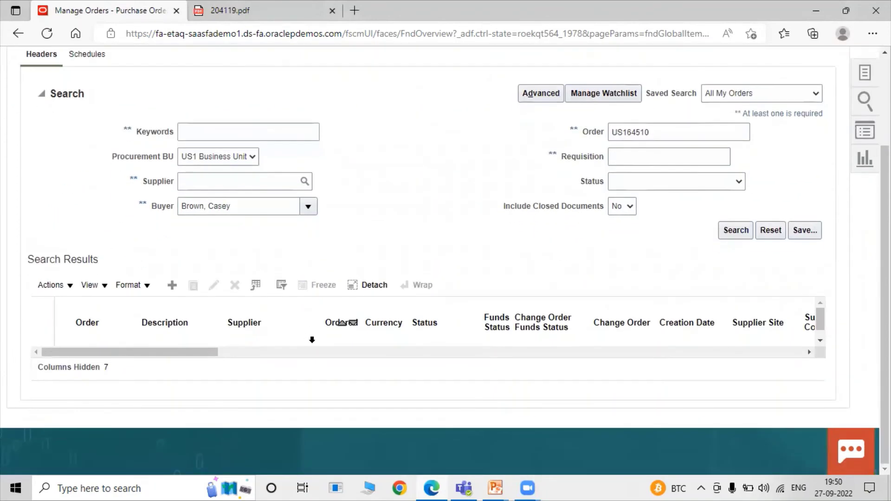
{"action": "left_click", "coordinate": [735, 230]}
Re-run the US164510 search to list the Dell Inc. order with status Open
{"action": "scroll", "coordinate": [464, 218], "scroll_direction": "up", "scroll_amount": 3}
{"action": "left_click", "coordinate": [694, 255]}
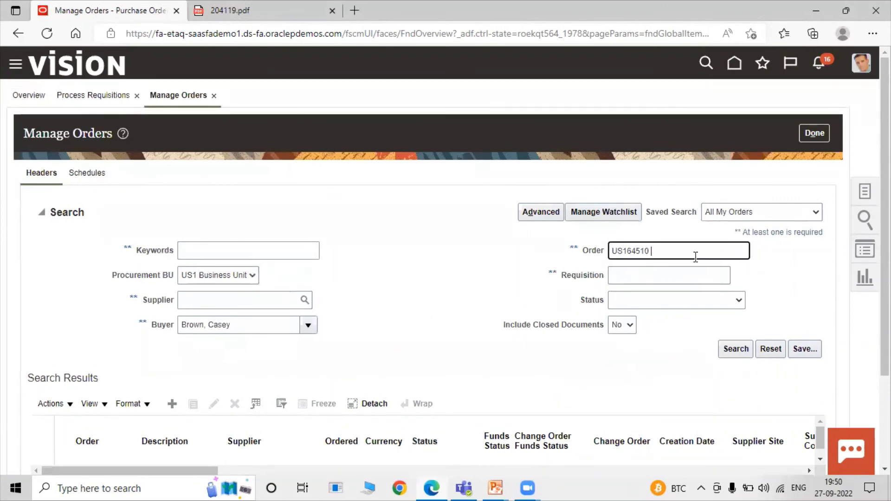
{"action": "left_click", "coordinate": [558, 378]}
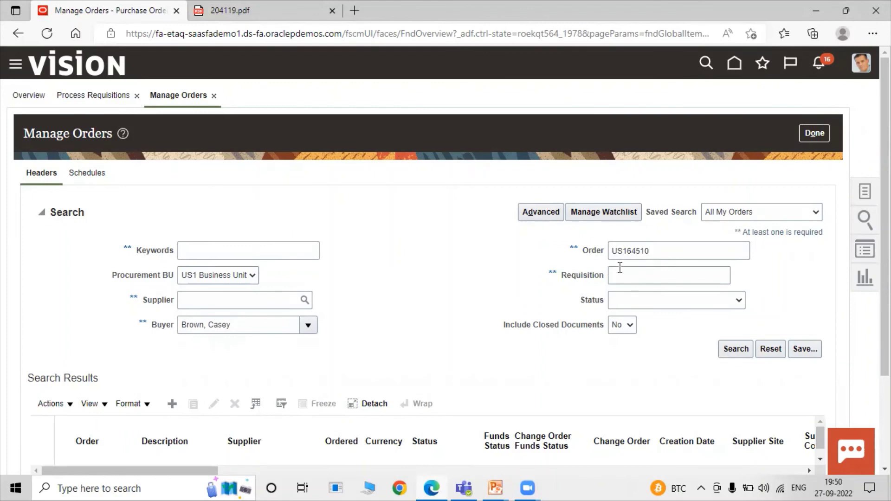
{"action": "left_click", "coordinate": [732, 349]}
{"action": "scroll", "coordinate": [480, 355], "scroll_direction": "down", "scroll_amount": 3}
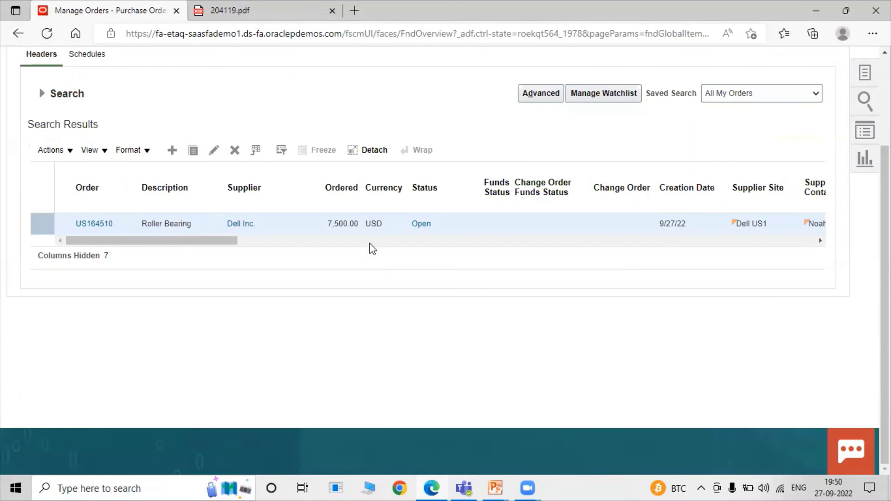
Review the US164510 result columns, close Manage Orders, and bring up the Alt+Tab window switcher
{"action": "mouse_move", "coordinate": [97, 242]}
{"action": "left_mouse_down"}
{"action": "mouse_move", "coordinate": [111, 243]}
{"action": "mouse_move", "coordinate": [97, 241]}
{"action": "left_mouse_up"}
{"action": "mouse_move", "coordinate": [147, 207]}
{"action": "left_click_drag", "start_coordinate": [172, 241], "coordinate": [255, 252]}
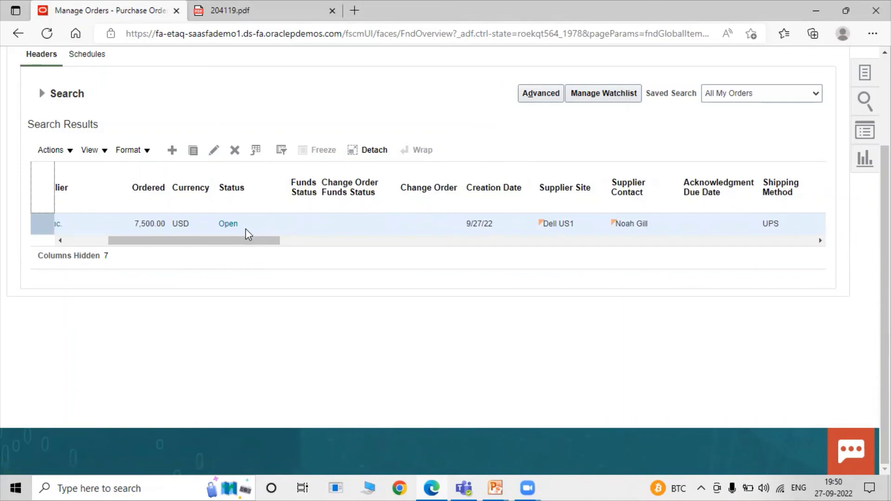
{"action": "scroll", "coordinate": [605, 230], "scroll_direction": "up", "scroll_amount": 2}
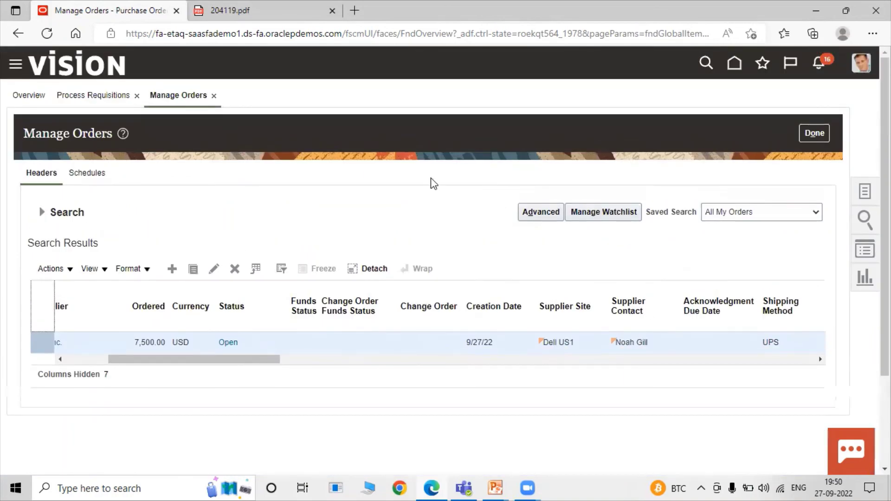
{"action": "left_click_drag", "start_coordinate": [235, 360], "coordinate": [113, 361]}
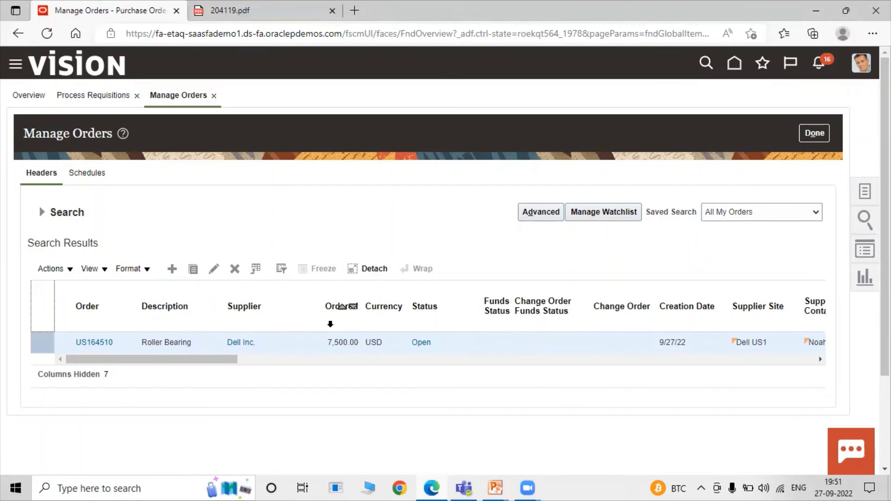
{"action": "left_click", "coordinate": [814, 133]}
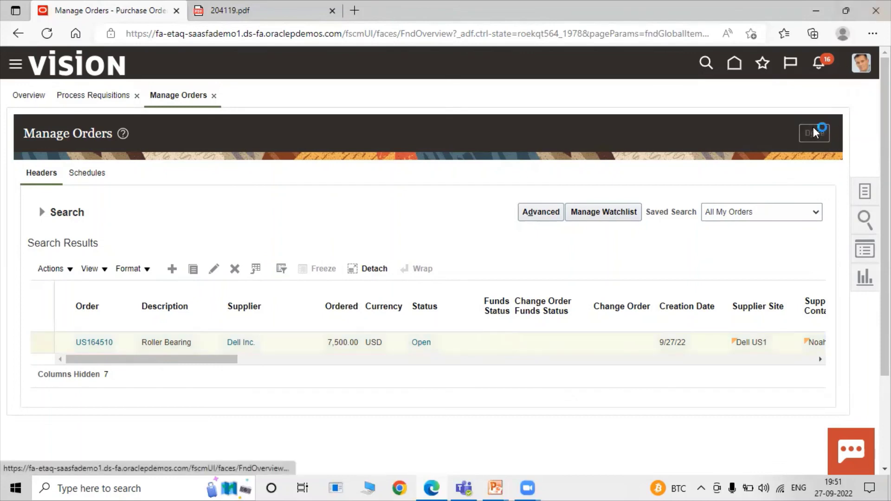
{"action": "key", "text": "alt+Tab"}
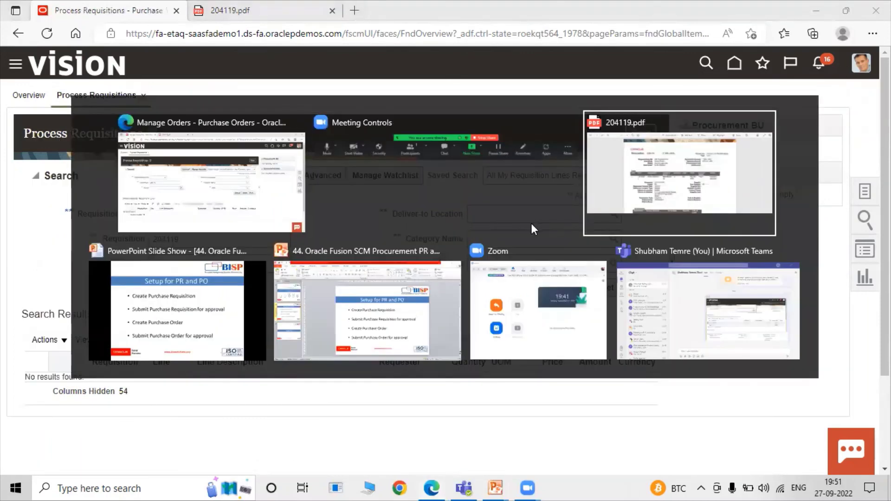